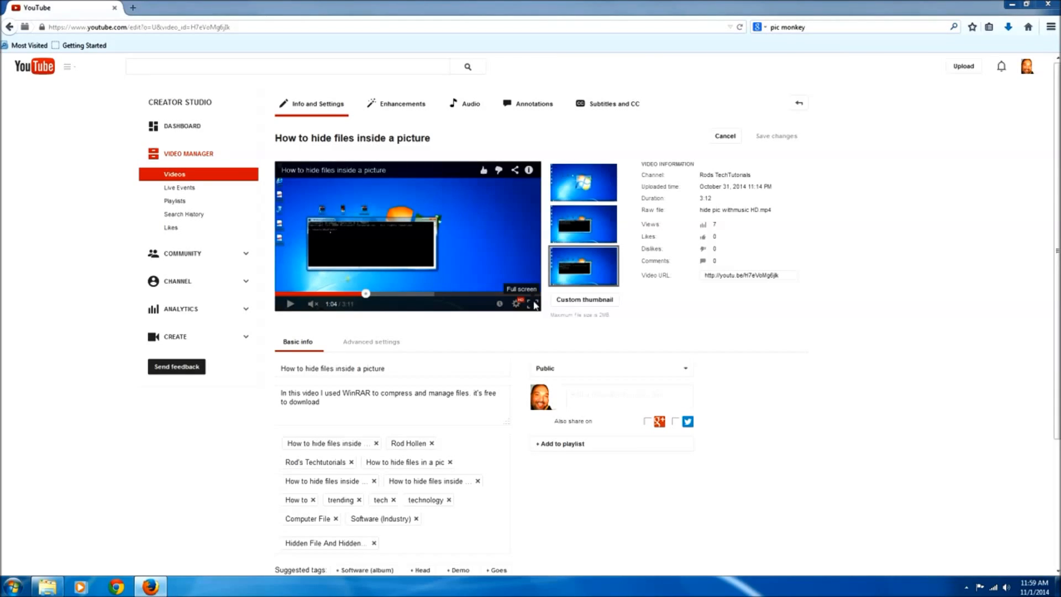
Capture the paused video frame in full screen and paste the screenshot into a blank picture in Paint
{"action": "left_click", "coordinate": [533, 304]}
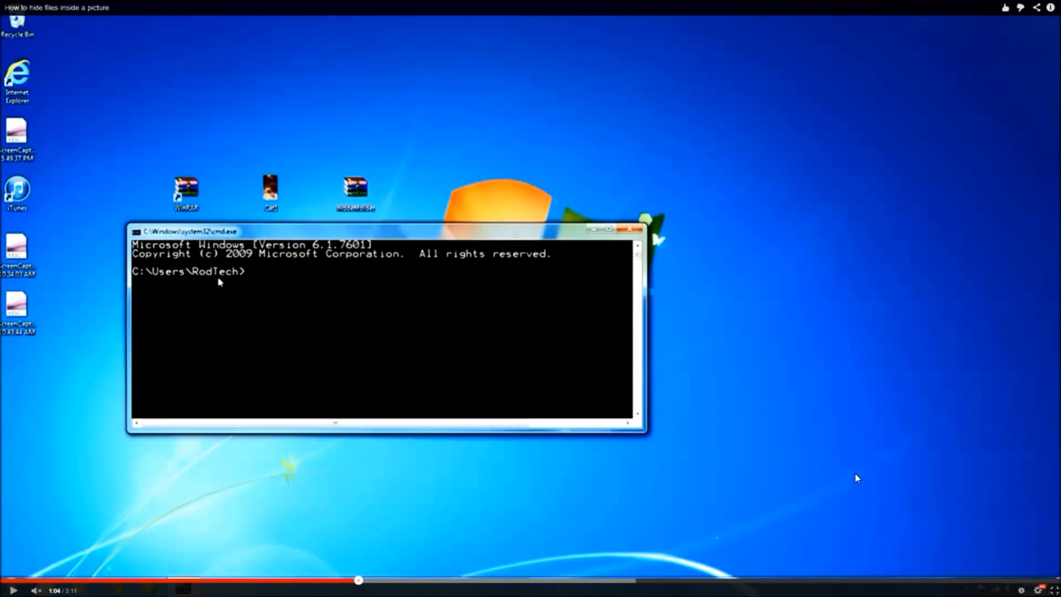
{"action": "key", "text": "Escape"}
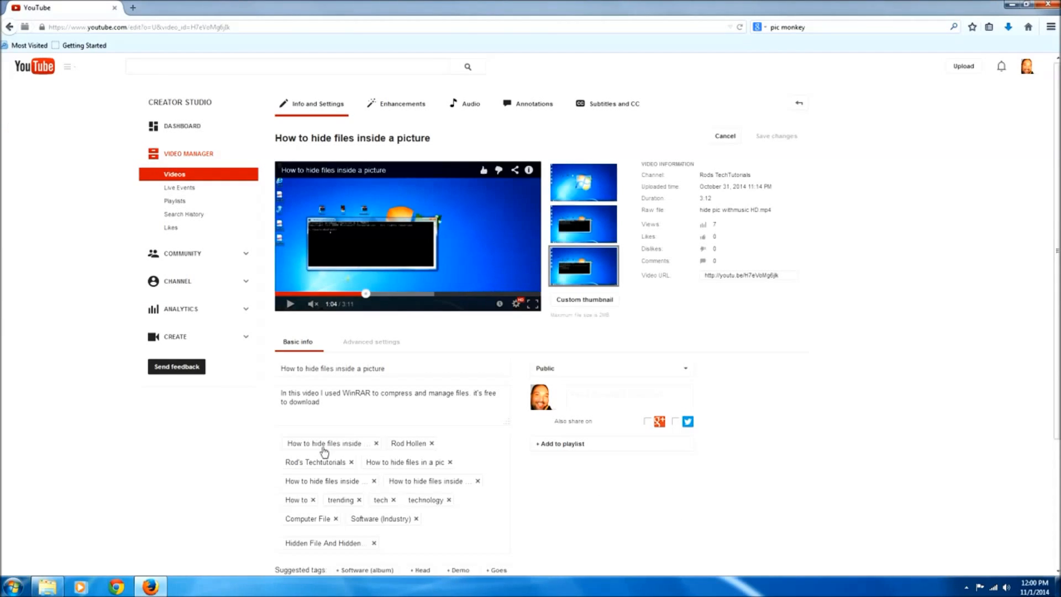
{"action": "left_click", "coordinate": [13, 586]}
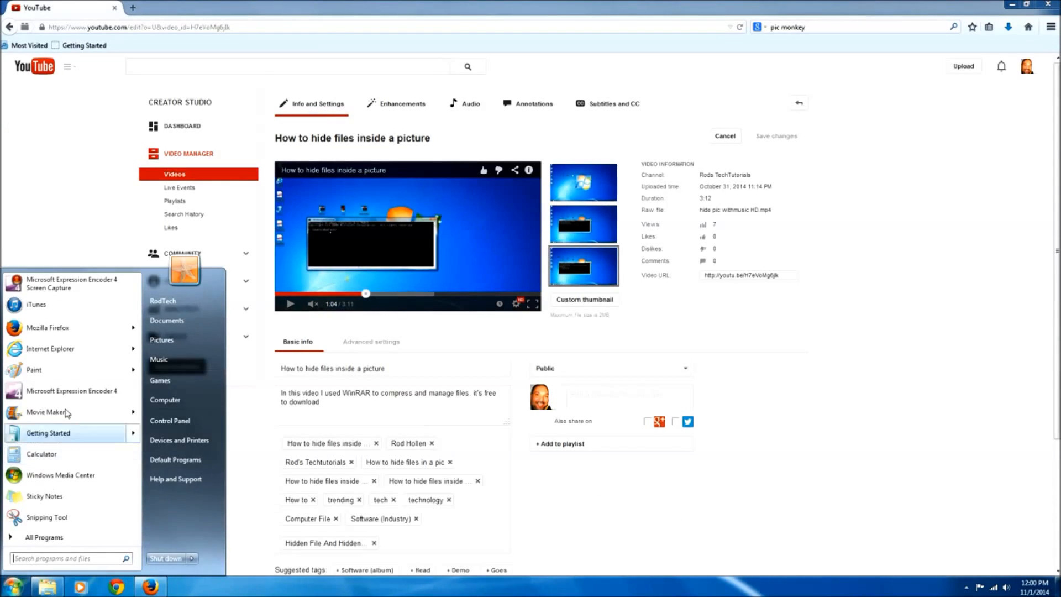
{"action": "left_click", "coordinate": [34, 370]}
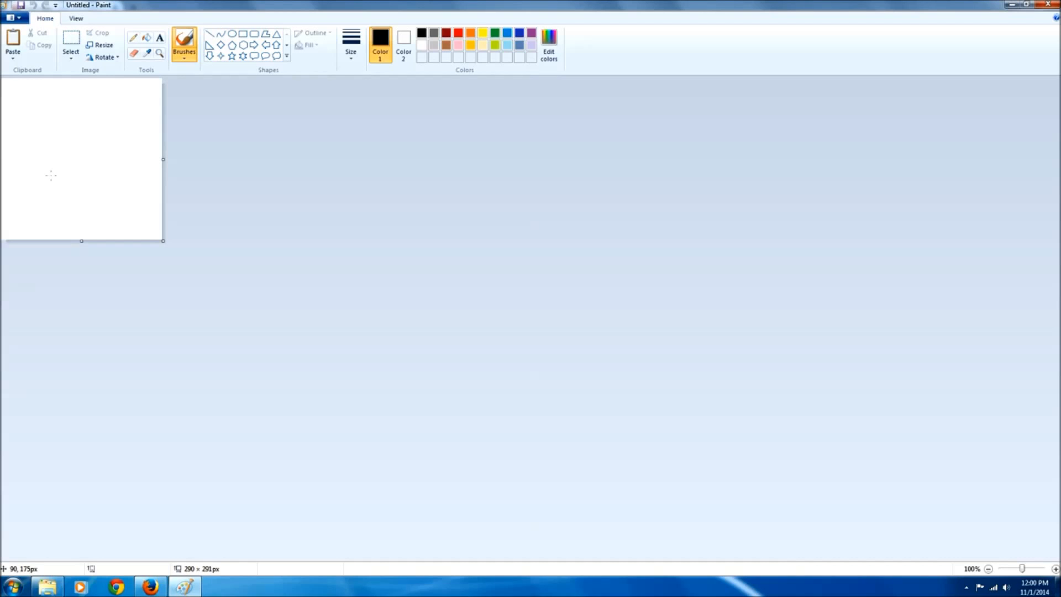
{"action": "key", "text": "ctrl+v"}
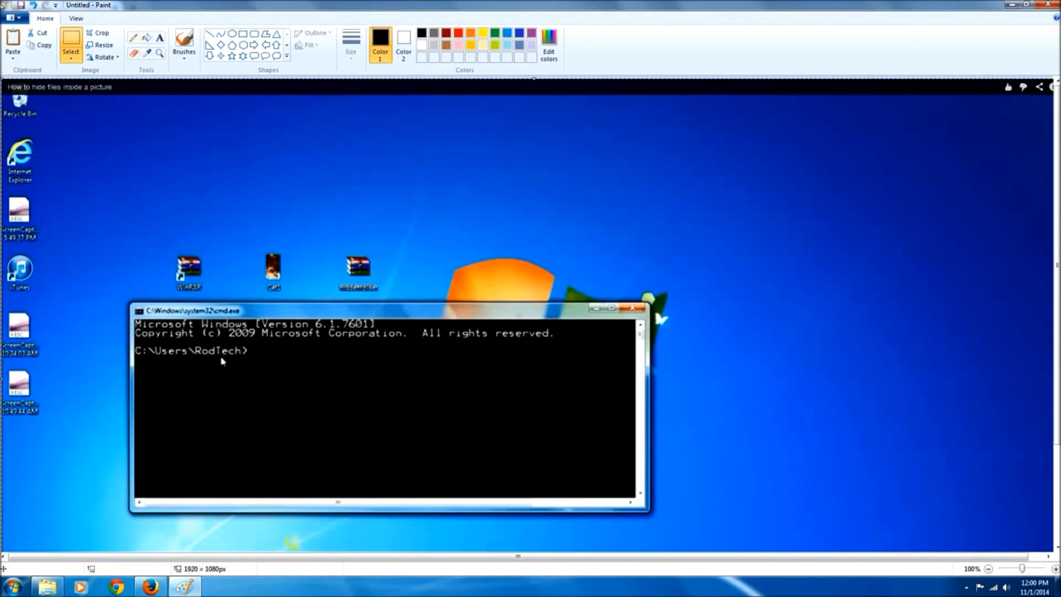
Save the pasted screenshot to the desktop as a JPEG named "hidden 2" and close Paint
{"action": "left_click", "coordinate": [22, 21]}
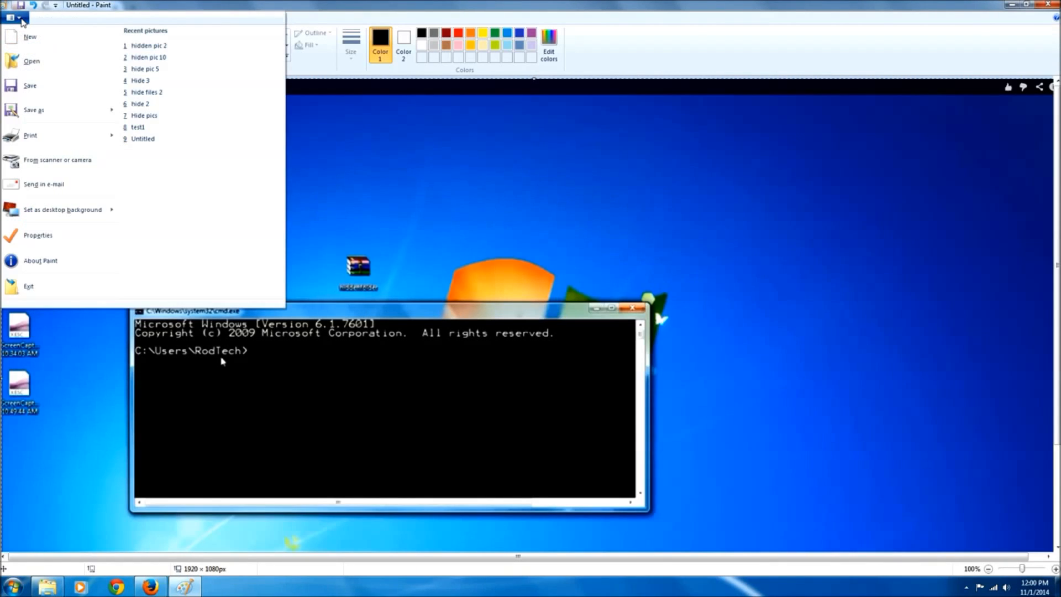
{"action": "mouse_move", "coordinate": [25, 111]}
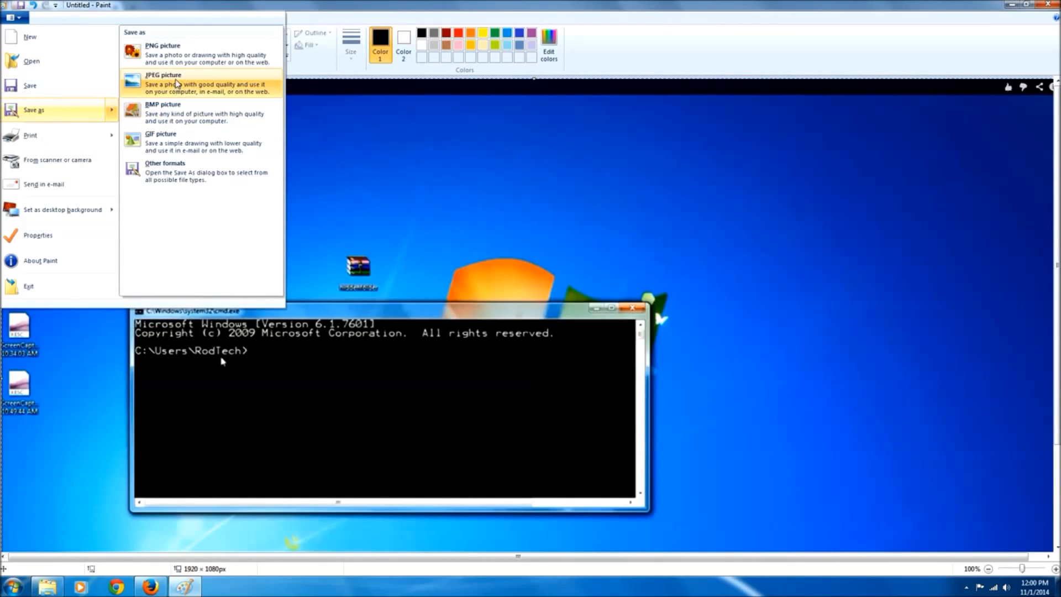
{"action": "left_click", "coordinate": [177, 83]}
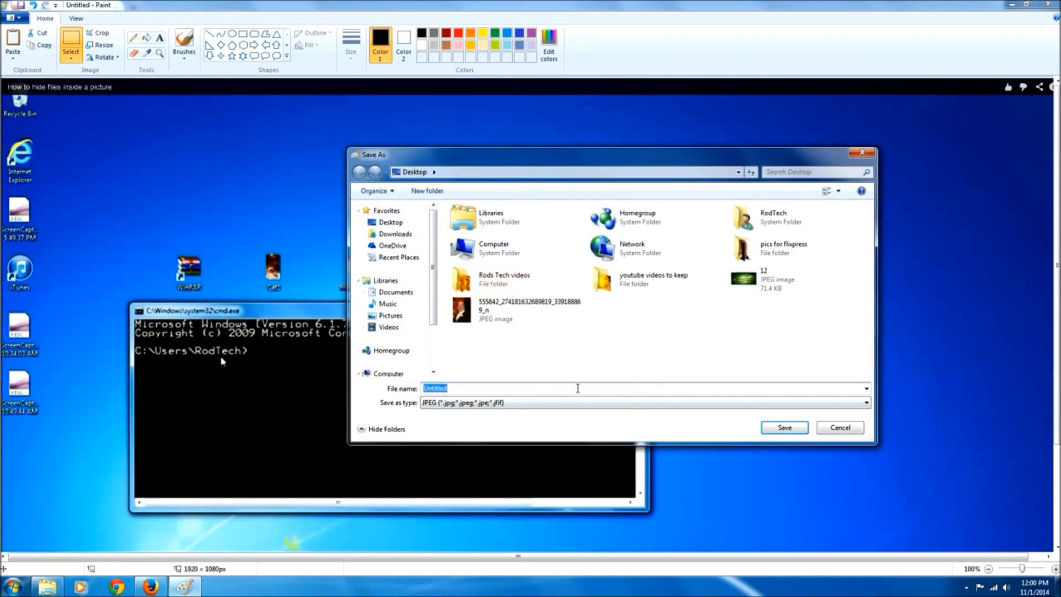
{"action": "left_click", "coordinate": [532, 388]}
{"action": "key", "text": "BackSpace"}
{"action": "key", "text": "BackSpace"}
{"action": "key", "text": "BackSpace"}
{"action": "key", "text": "BackSpace"}
{"action": "key", "text": "BackSpace"}
{"action": "key", "text": "BackSpace"}
{"action": "key", "text": "BackSpace"}
{"action": "type", "text": "hi"}
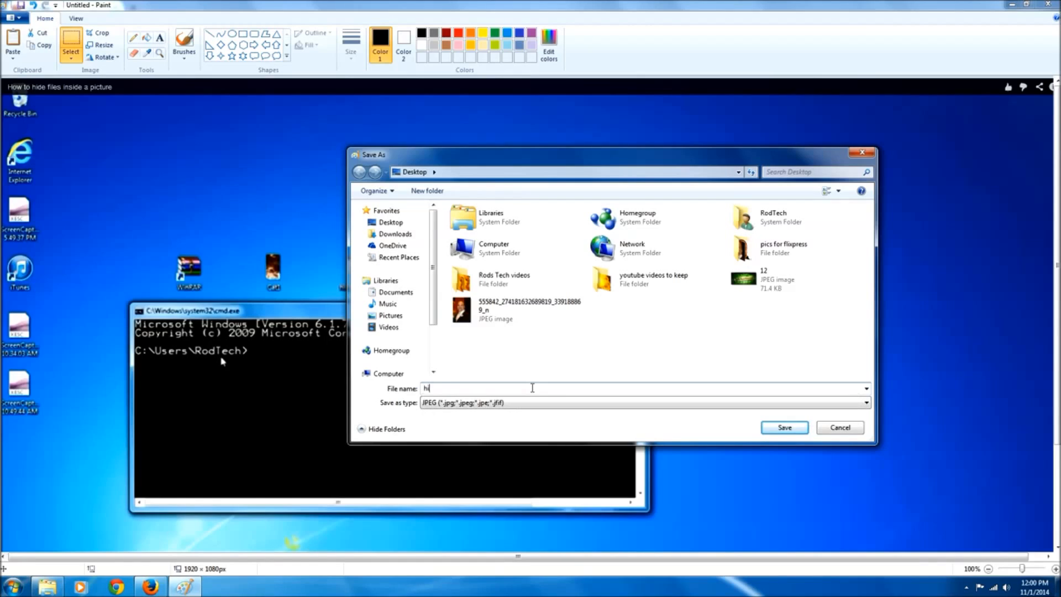
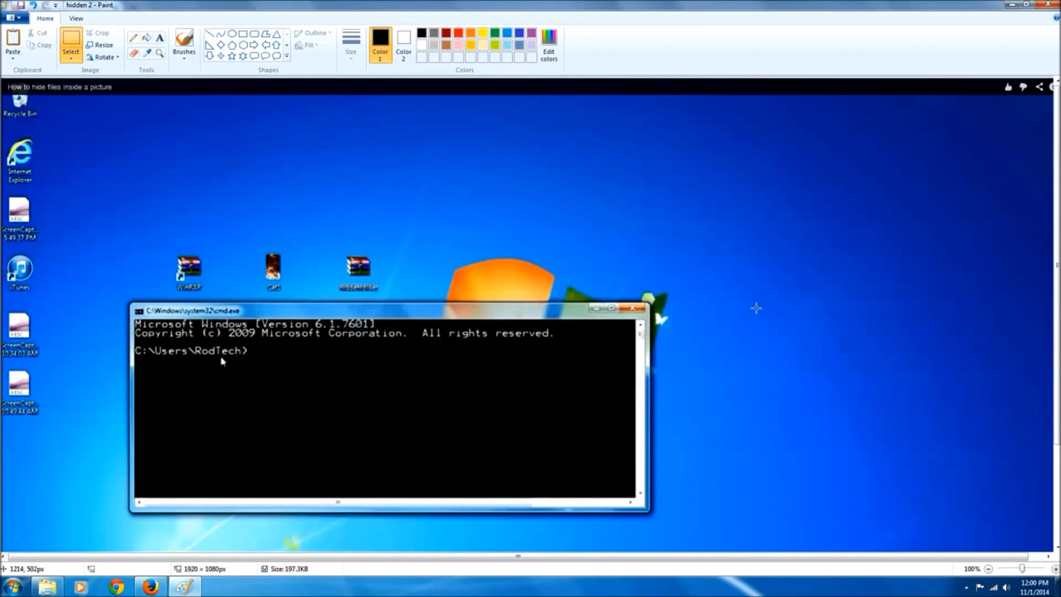
{"action": "left_click", "coordinate": [1048, 4]}
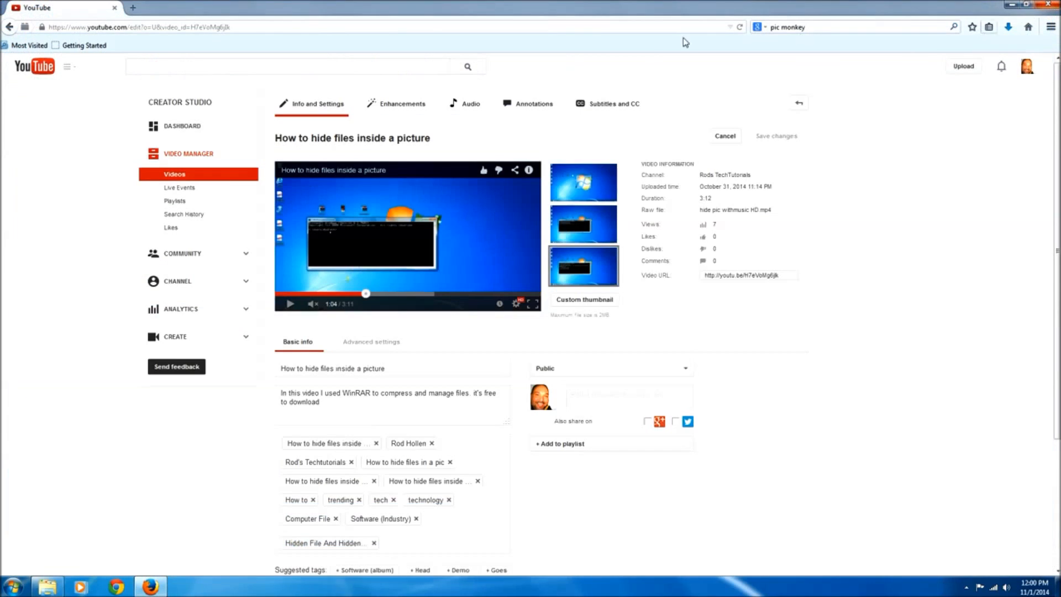
Search the web for "pic monkey" in a new browser tab and open the PicMonkey website
{"action": "left_click", "coordinate": [135, 9]}
{"action": "left_click", "coordinate": [817, 26]}
{"action": "key", "text": "Return"}
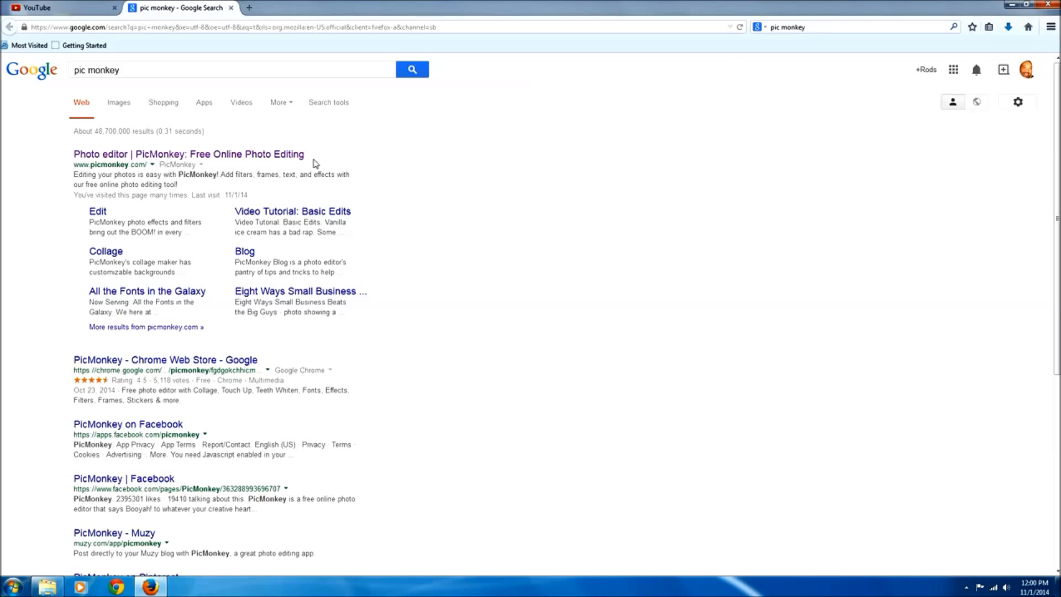
{"action": "left_click", "coordinate": [279, 157]}
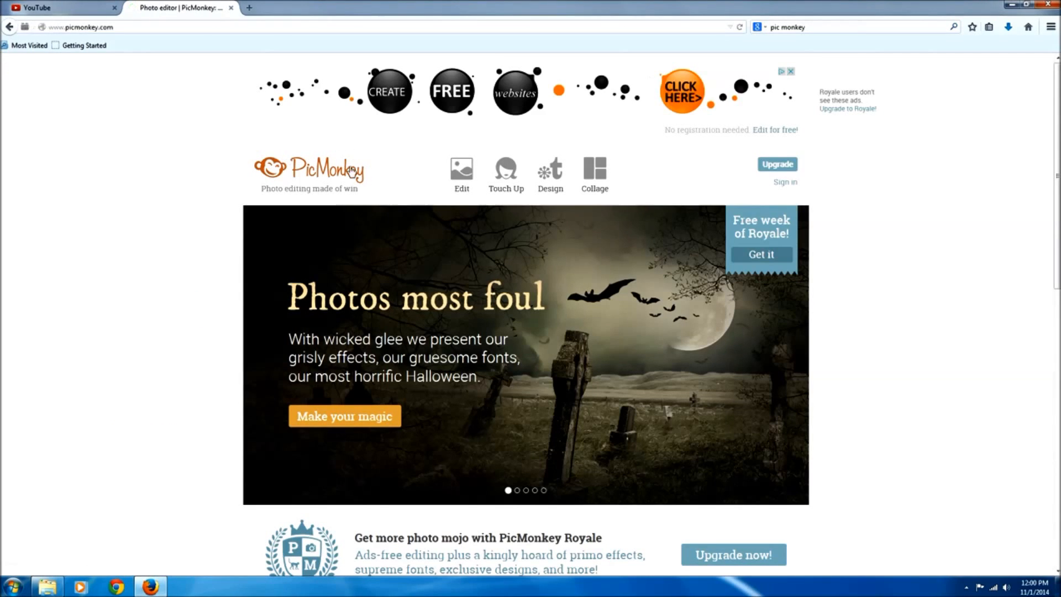
Open the "hidden 2" image from the desktop in the photo editor and bring up the text tools
{"action": "mouse_move", "coordinate": [467, 177]}
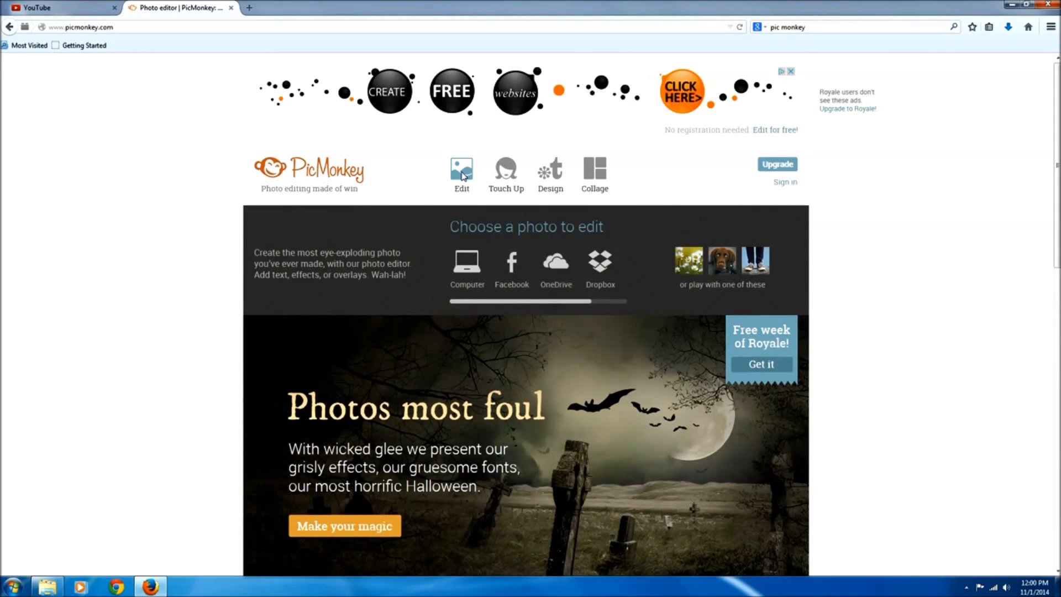
{"action": "left_click", "coordinate": [463, 176]}
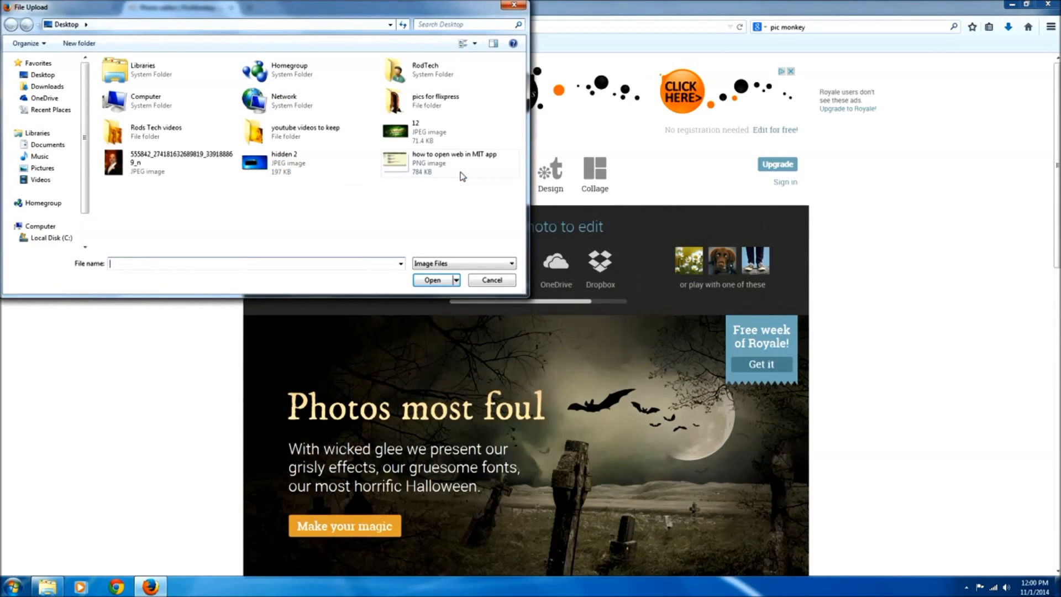
{"action": "double_click", "coordinate": [262, 164]}
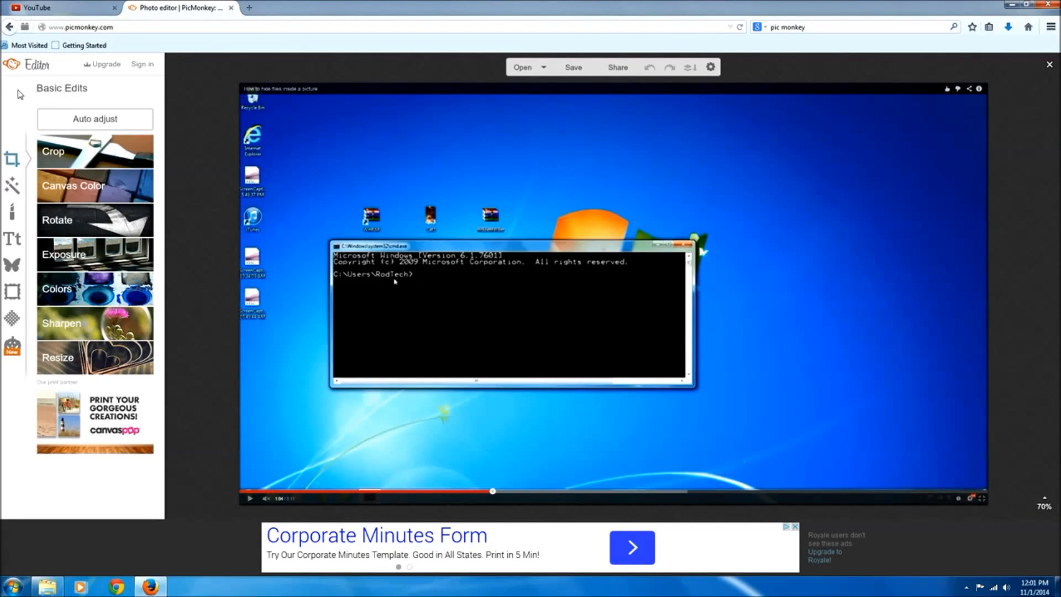
{"action": "left_click", "coordinate": [10, 242]}
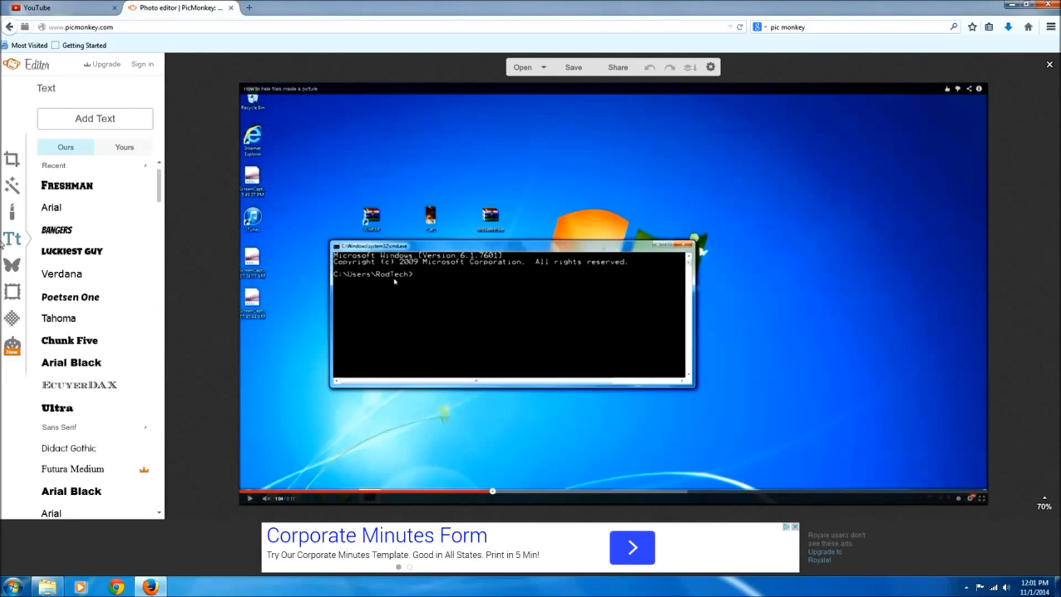
{"action": "left_click", "coordinate": [89, 121]}
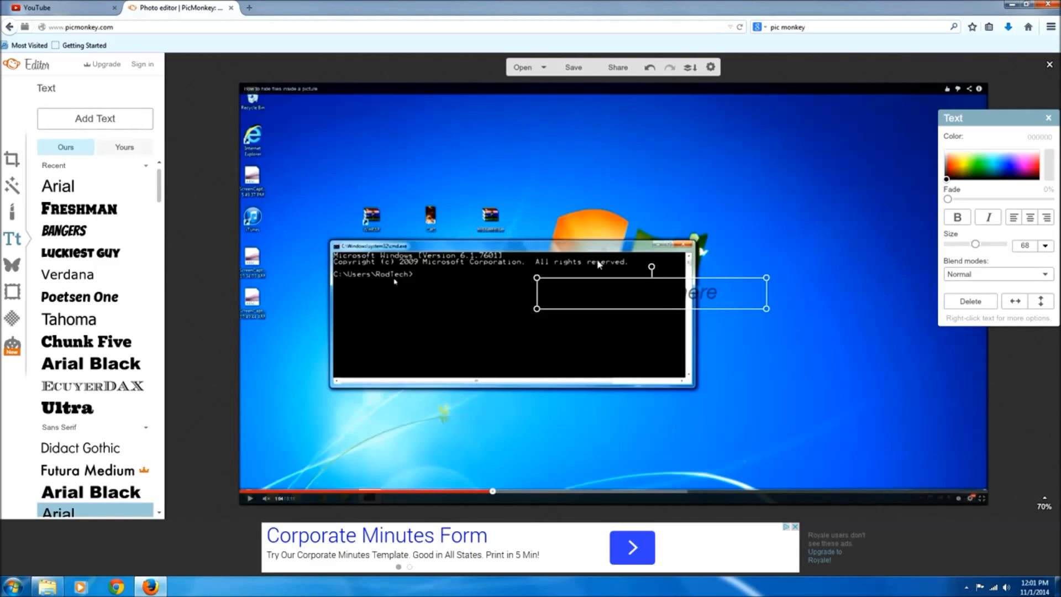
{"action": "left_click_drag", "start_coordinate": [680, 296], "coordinate": [453, 129]}
{"action": "left_click", "coordinate": [397, 125]}
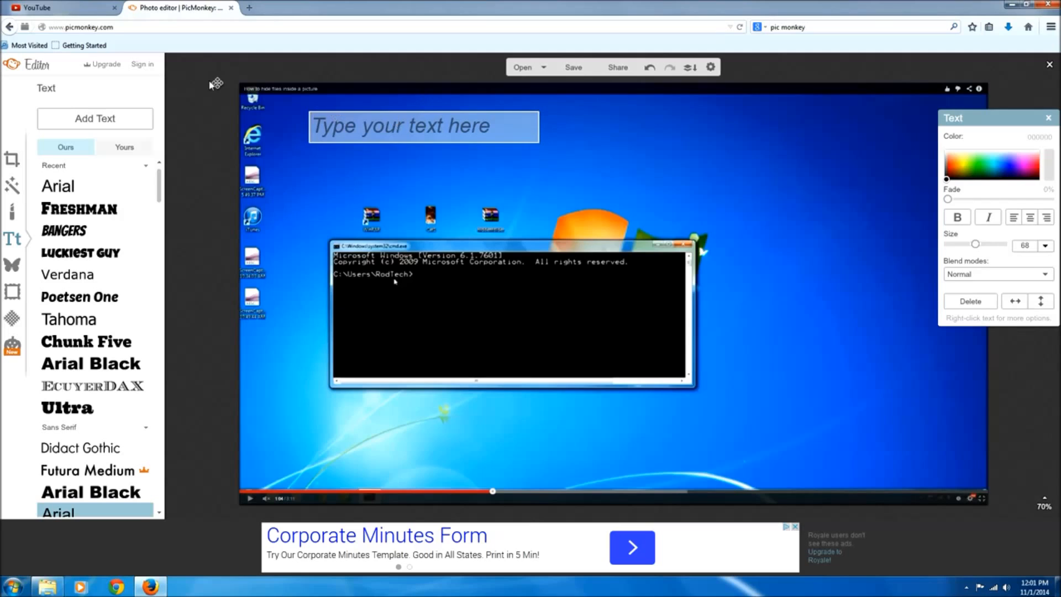
{"action": "left_click", "coordinate": [393, 144]}
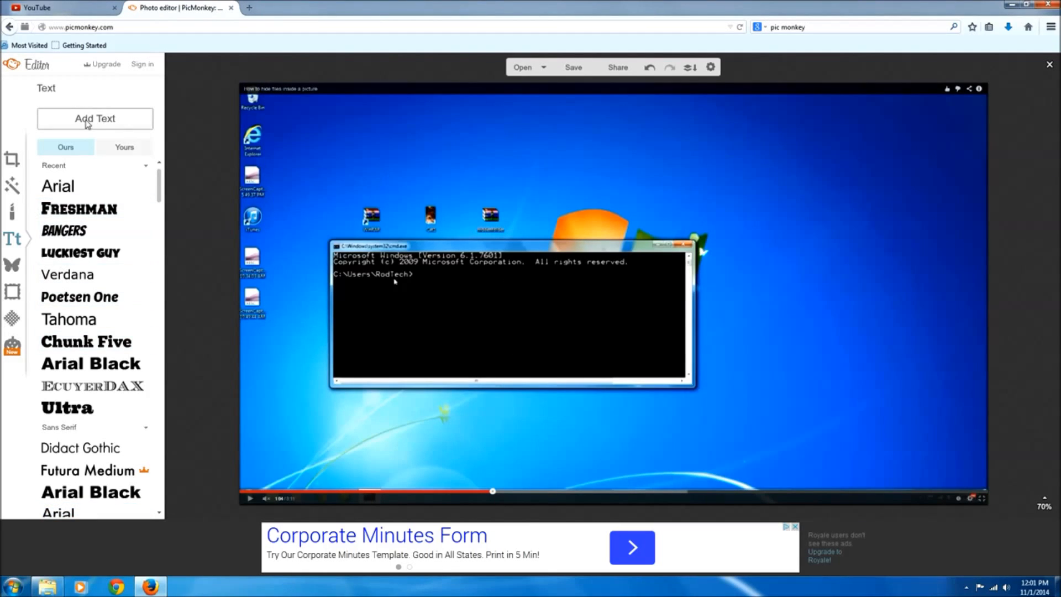
Add the text "How to hide files" near the upper edge of the image, above the row of desktop icons
{"action": "left_click", "coordinate": [106, 120]}
{"action": "left_click_drag", "start_coordinate": [662, 295], "coordinate": [446, 147]}
{"action": "left_click", "coordinate": [446, 142]}
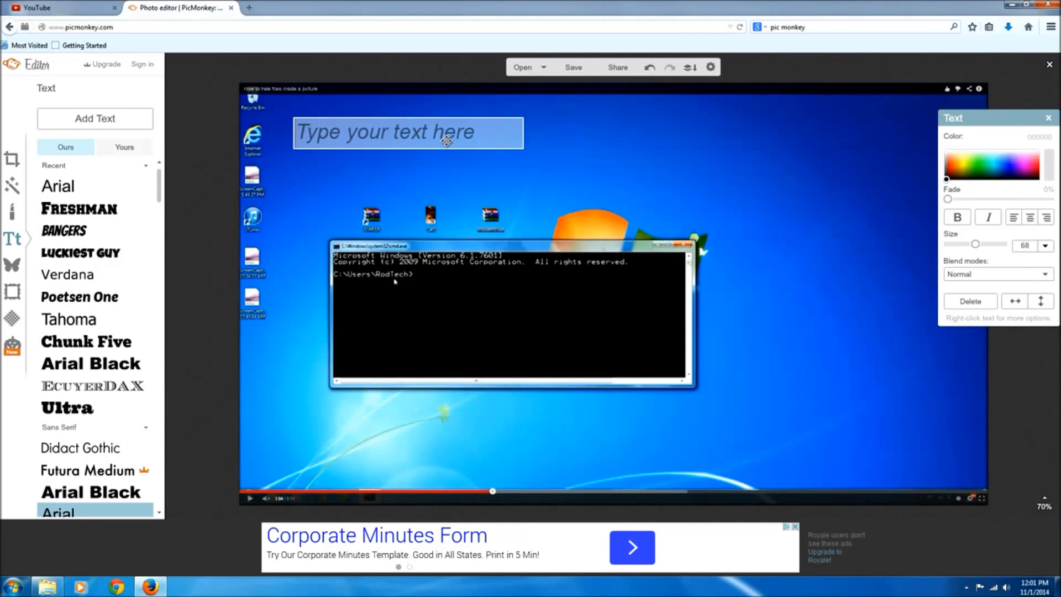
{"action": "type", "text": "How to hide files"}
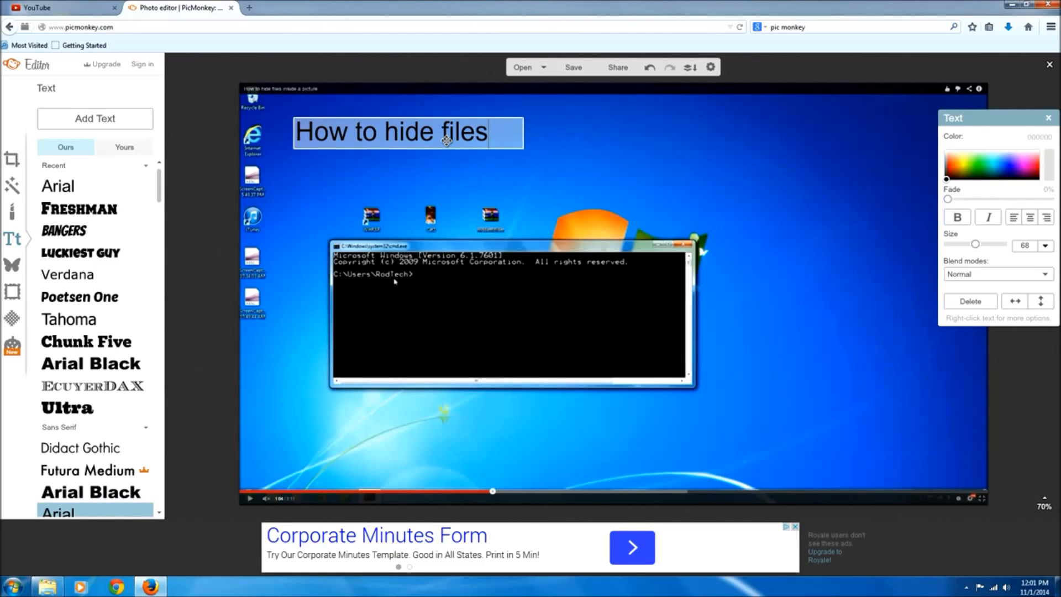
Add a second text line, "inside a picture", just below "How to hide files"
{"action": "left_click", "coordinate": [117, 122]}
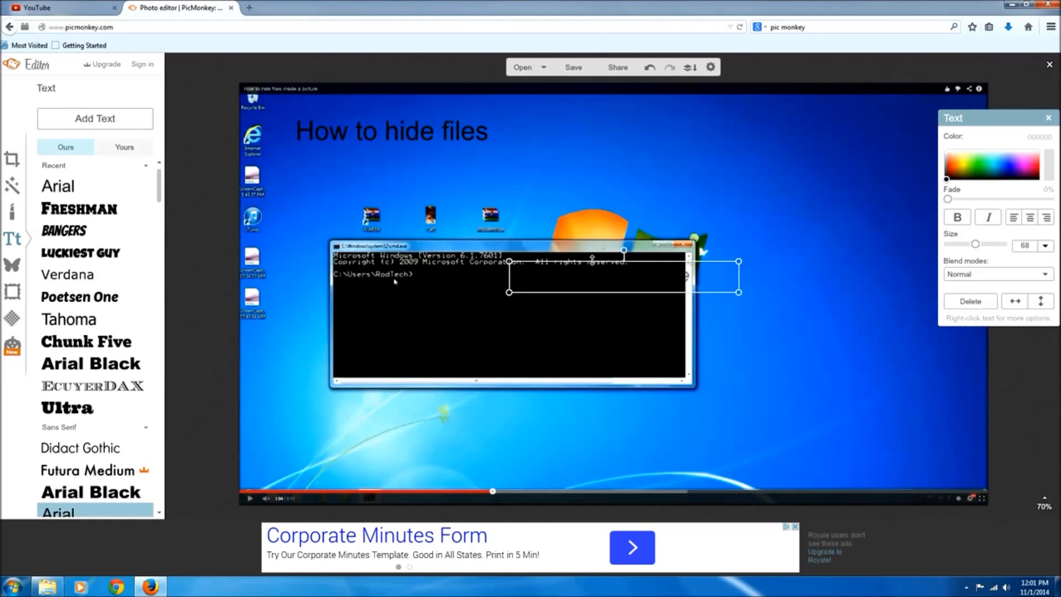
{"action": "left_click_drag", "start_coordinate": [611, 272], "coordinate": [456, 171]}
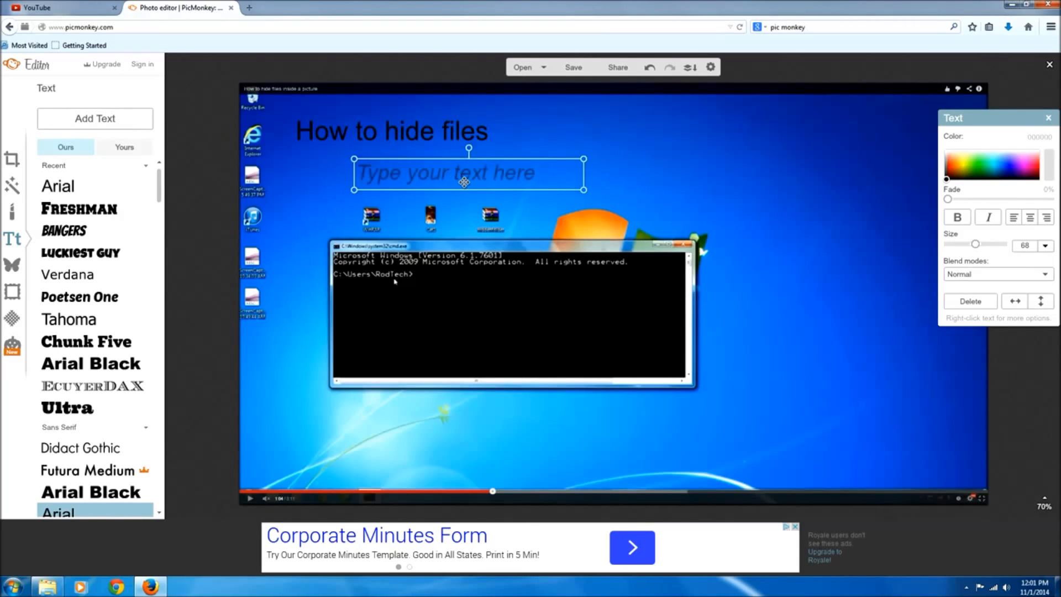
{"action": "left_click", "coordinate": [465, 182]}
{"action": "type", "text": "in"}
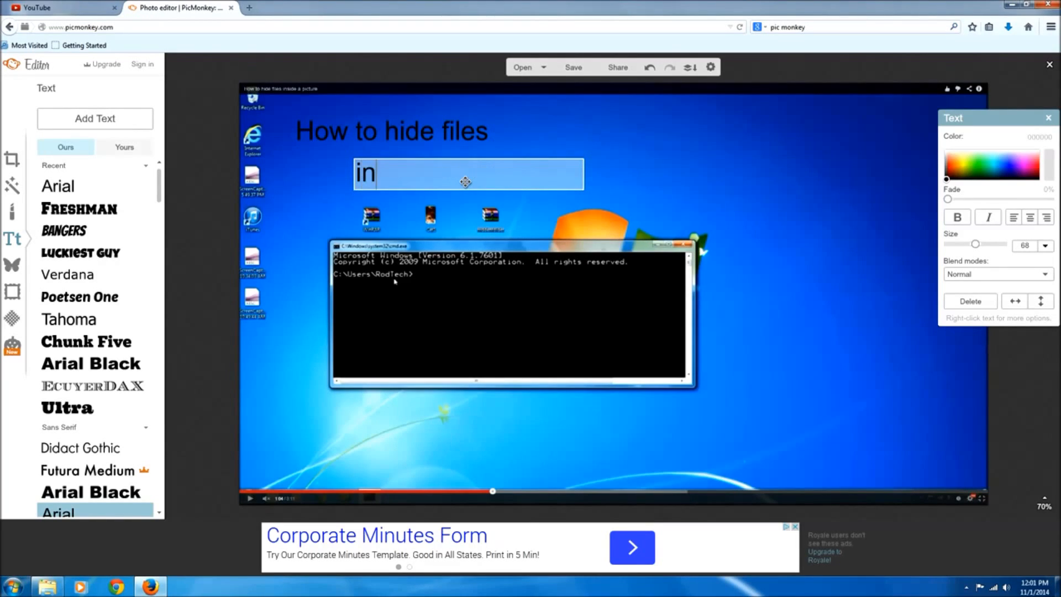
{"action": "type", "text": "side a "}
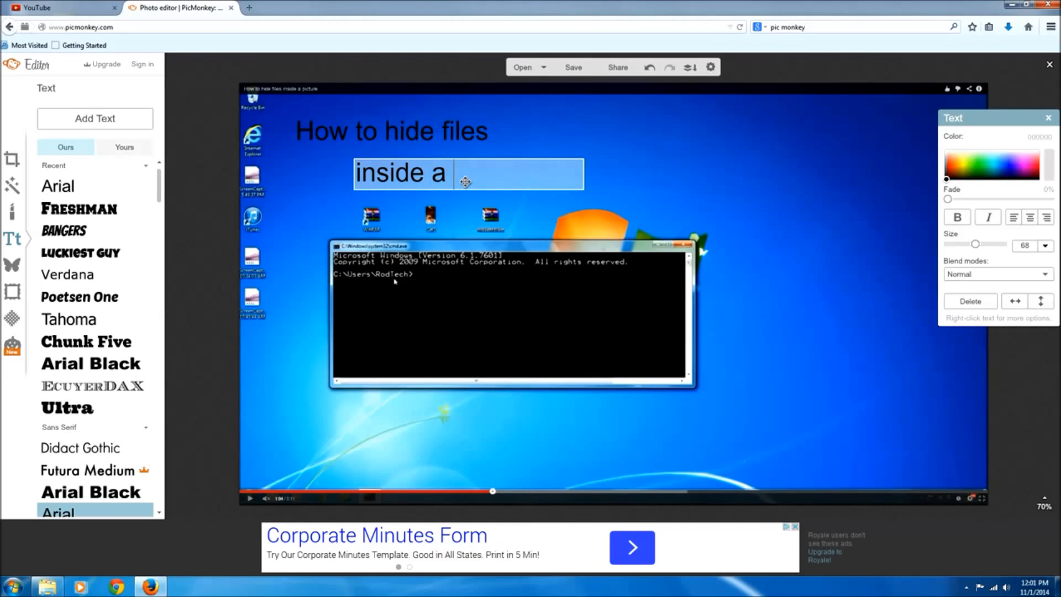
{"action": "type", "text": "picture"}
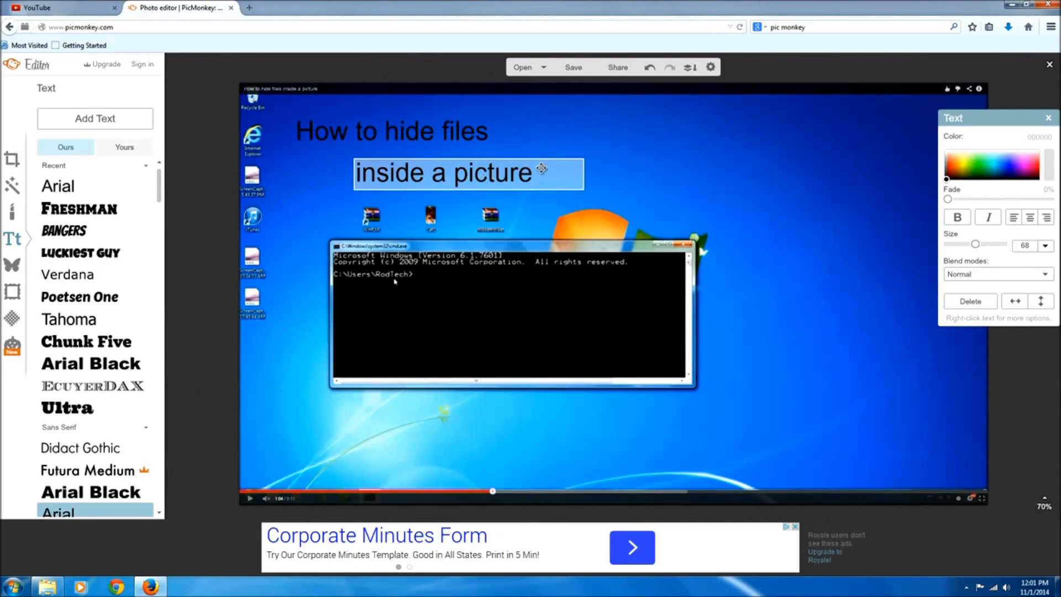
Color the "inside a picture" text yellow and copy its color code
{"action": "left_click_drag", "start_coordinate": [535, 174], "coordinate": [351, 174]}
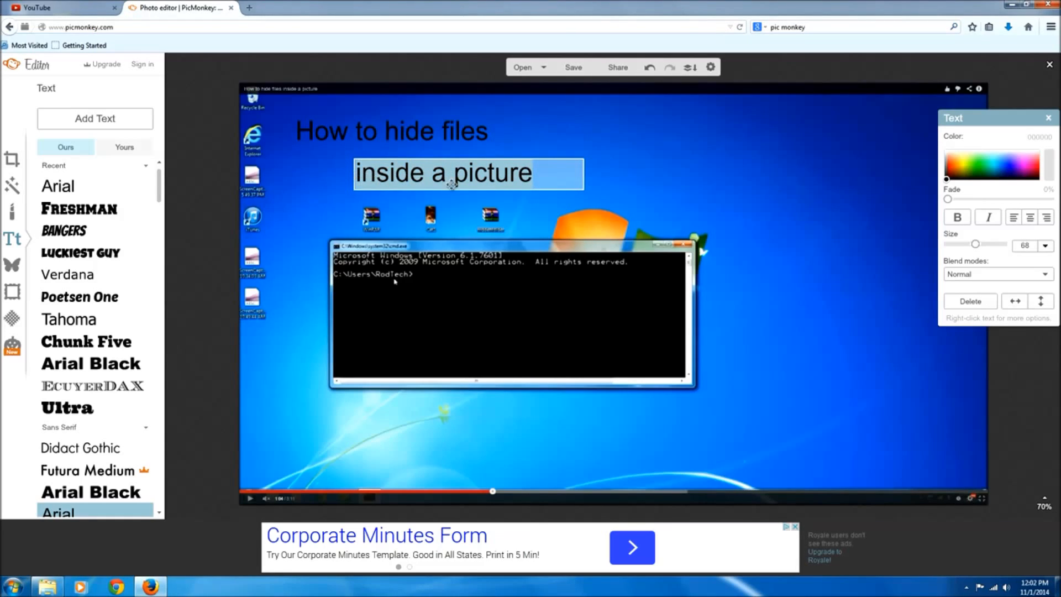
{"action": "left_click", "coordinate": [961, 168]}
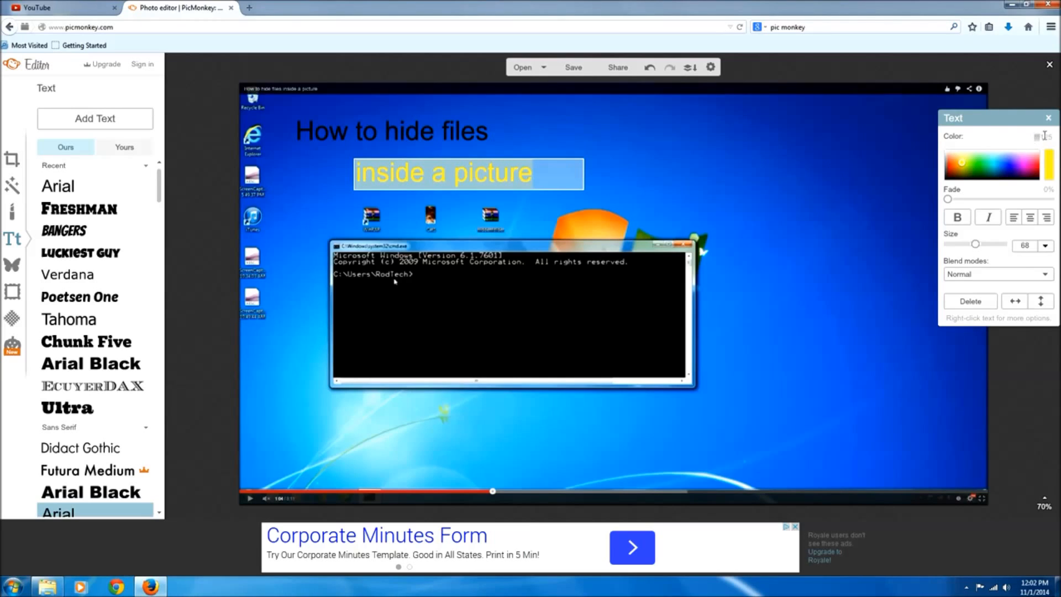
{"action": "right_click", "coordinate": [1044, 139]}
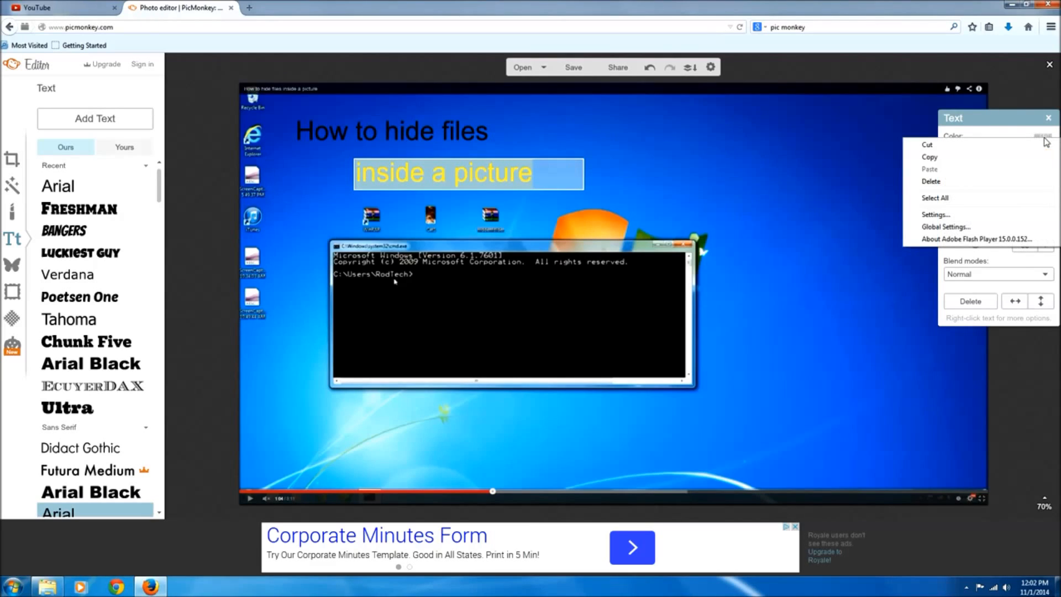
{"action": "left_click", "coordinate": [939, 157]}
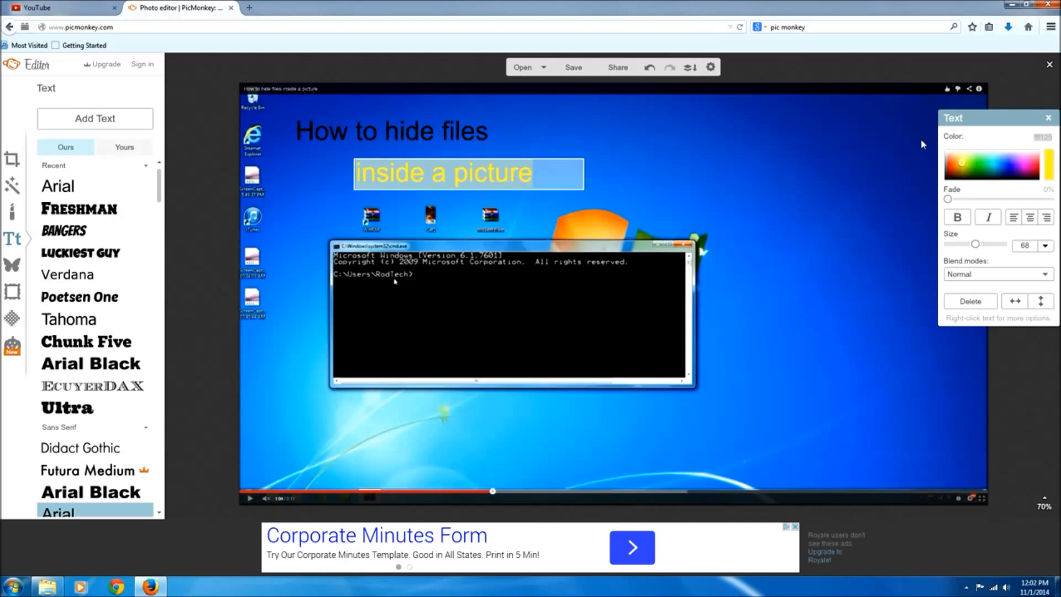
Move the "How to hide files" text slightly up and to the right, and apply the copied yellow color code to it
{"action": "left_click", "coordinate": [422, 137]}
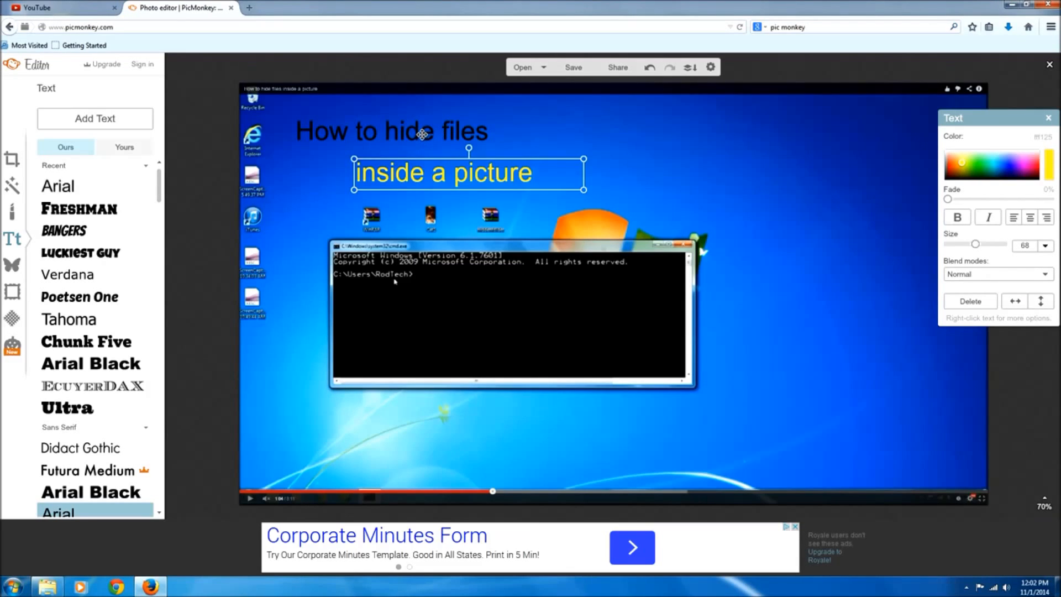
{"action": "left_click", "coordinate": [422, 137]}
{"action": "left_click_drag", "start_coordinate": [486, 135], "coordinate": [507, 124]}
{"action": "left_click", "coordinate": [507, 123]}
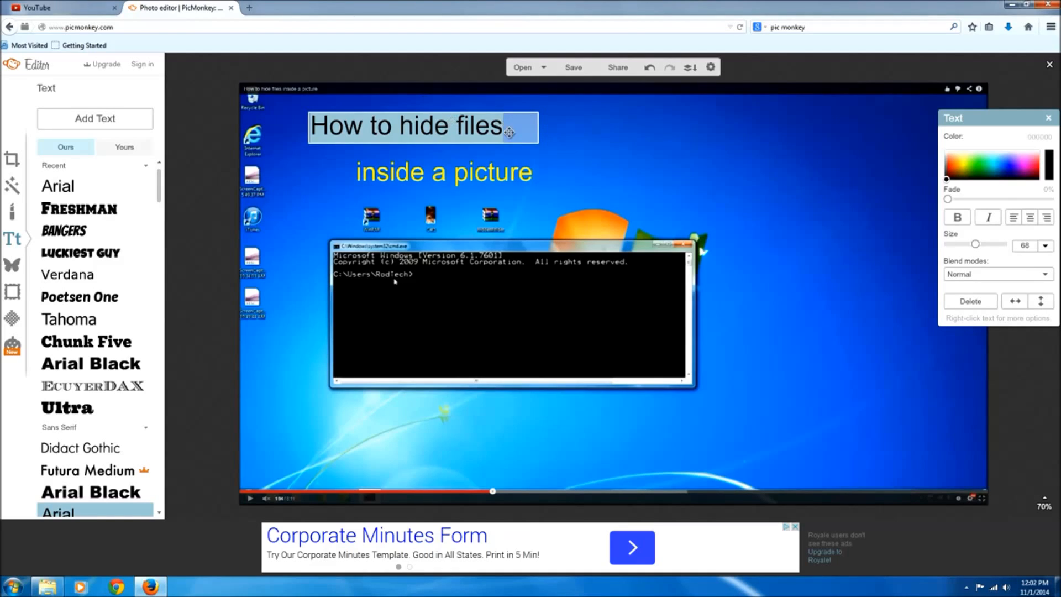
{"action": "left_click", "coordinate": [1028, 136]}
{"action": "right_click", "coordinate": [1030, 135]}
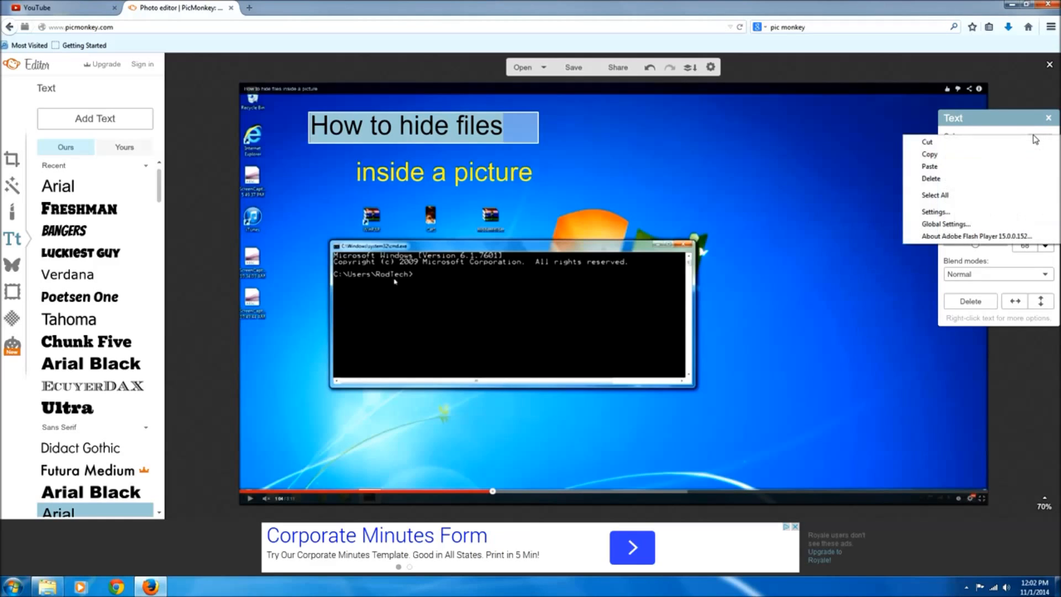
{"action": "left_click", "coordinate": [929, 167]}
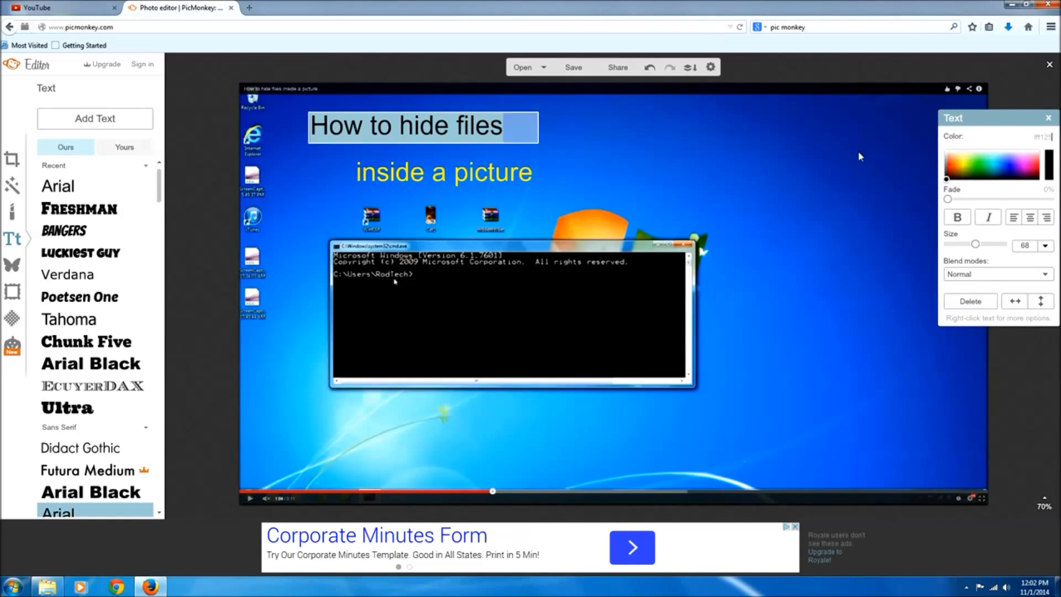
{"action": "key", "text": "Return"}
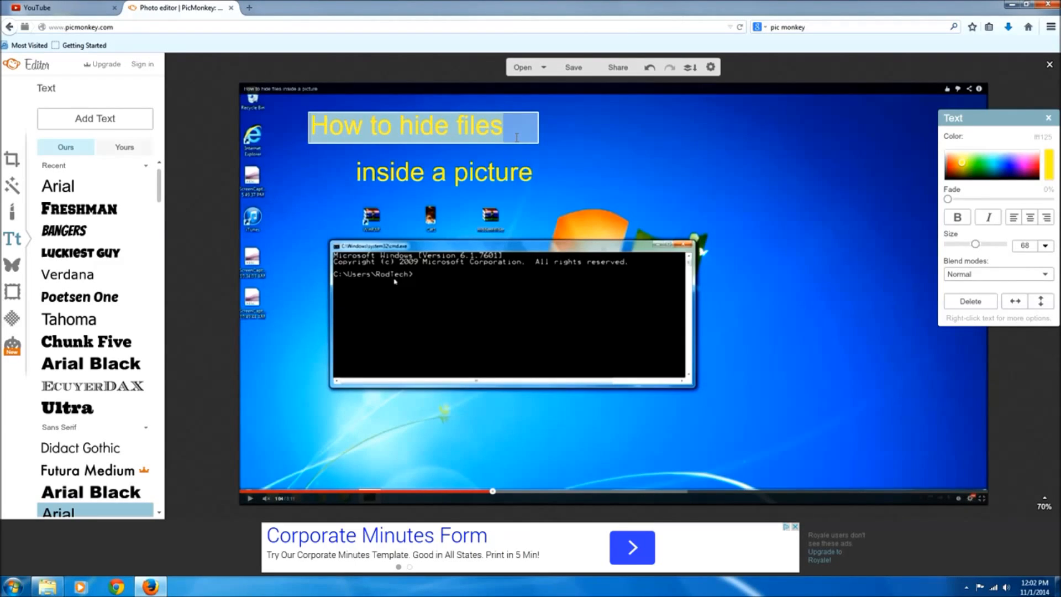
Set both title lines in the Freshman font and widen the "How to hide files" text box so it fits on one line
{"action": "left_click", "coordinate": [100, 214]}
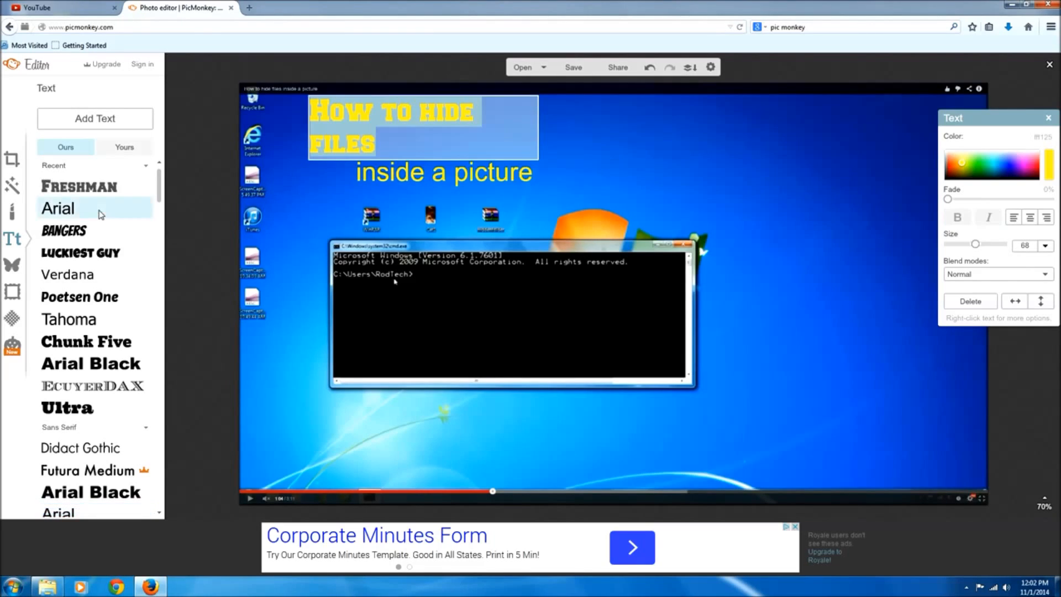
{"action": "left_click", "coordinate": [540, 129]}
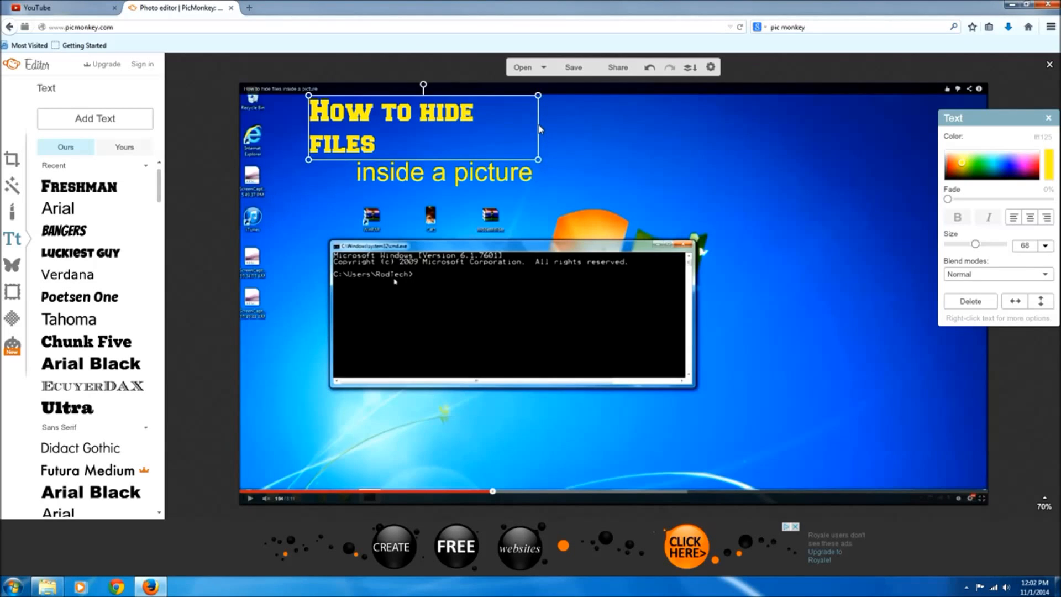
{"action": "left_click_drag", "start_coordinate": [539, 128], "coordinate": [564, 124]}
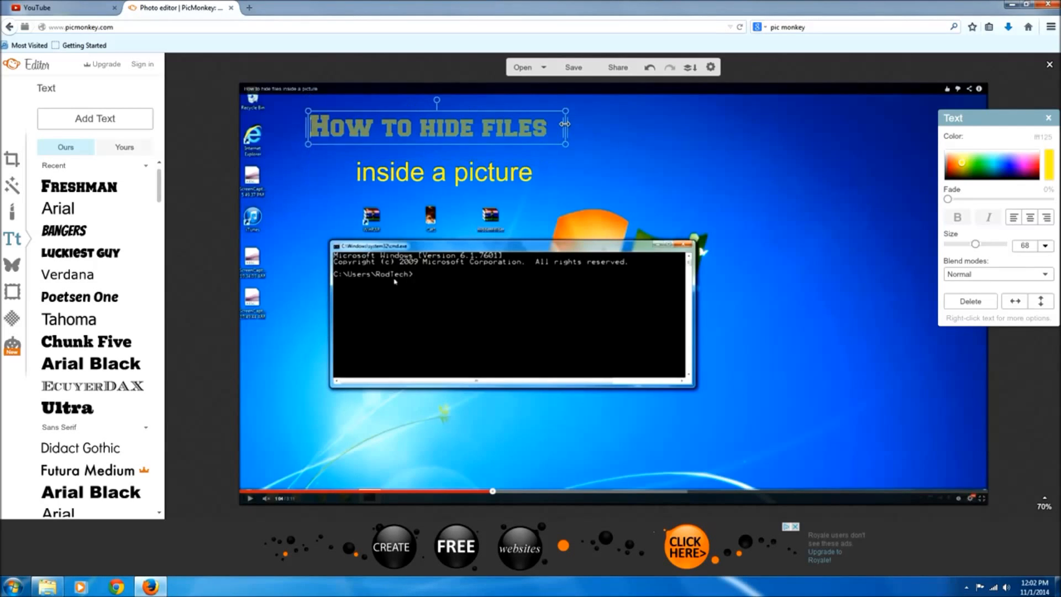
{"action": "left_click", "coordinate": [505, 174]}
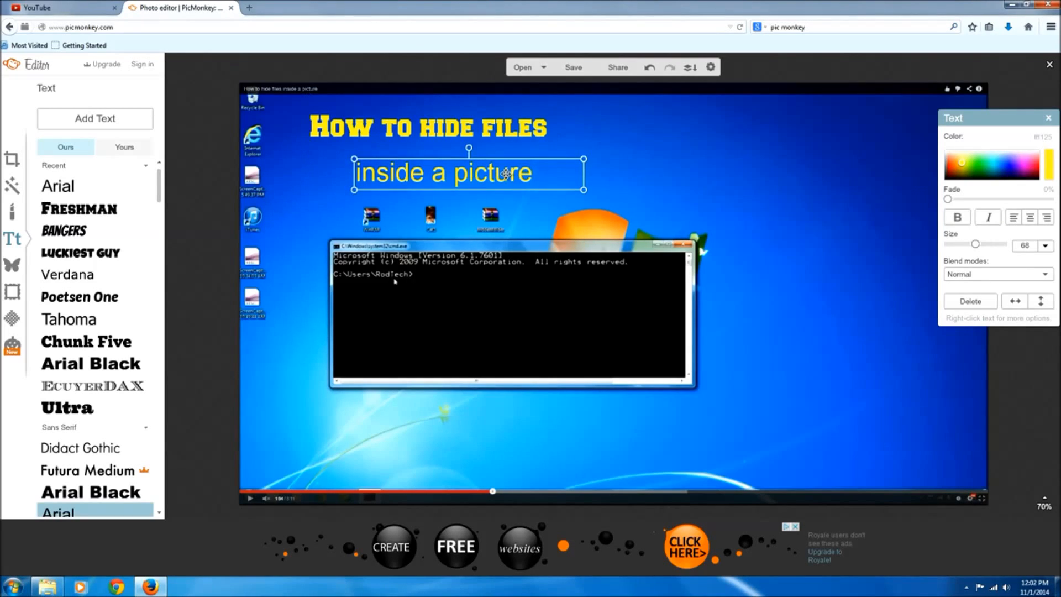
{"action": "left_click", "coordinate": [115, 215]}
{"action": "left_click", "coordinate": [697, 171]}
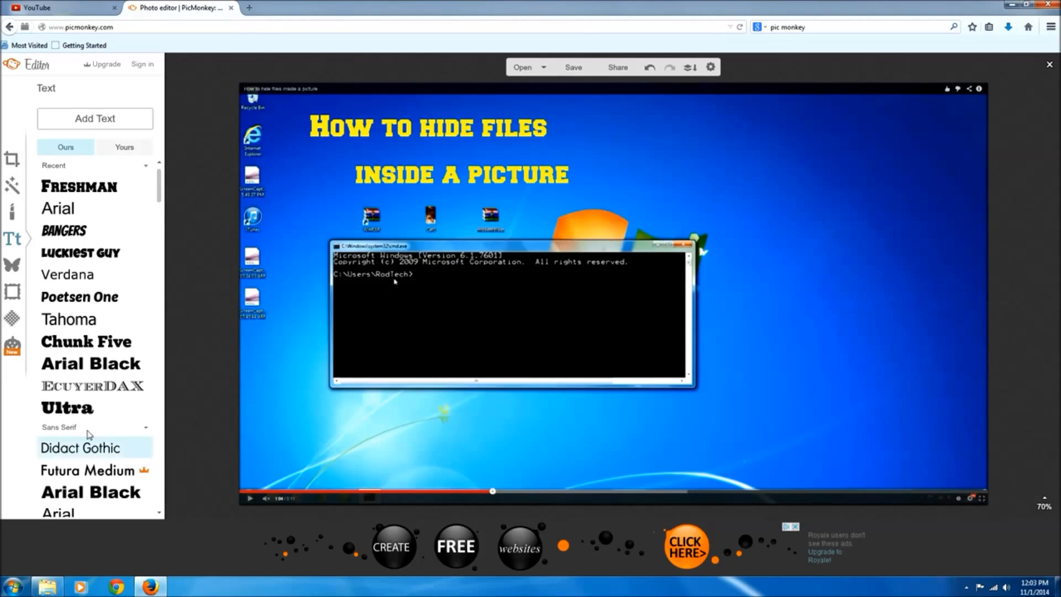
Add the portrait photo of the man in a suit from the desktop as a custom overlay
{"action": "left_click", "coordinate": [14, 319]}
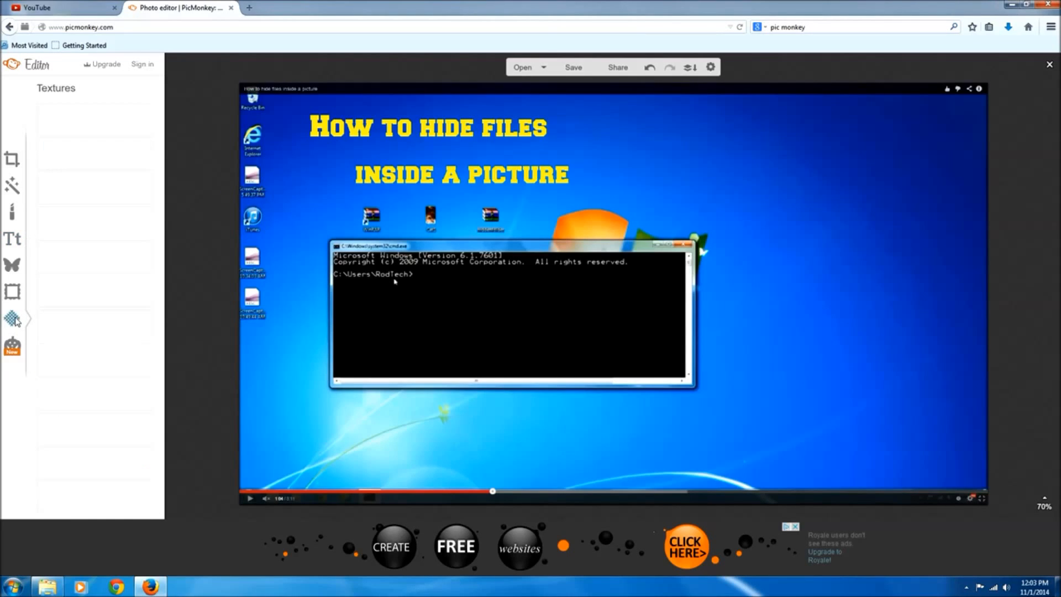
{"action": "left_click", "coordinate": [13, 293]}
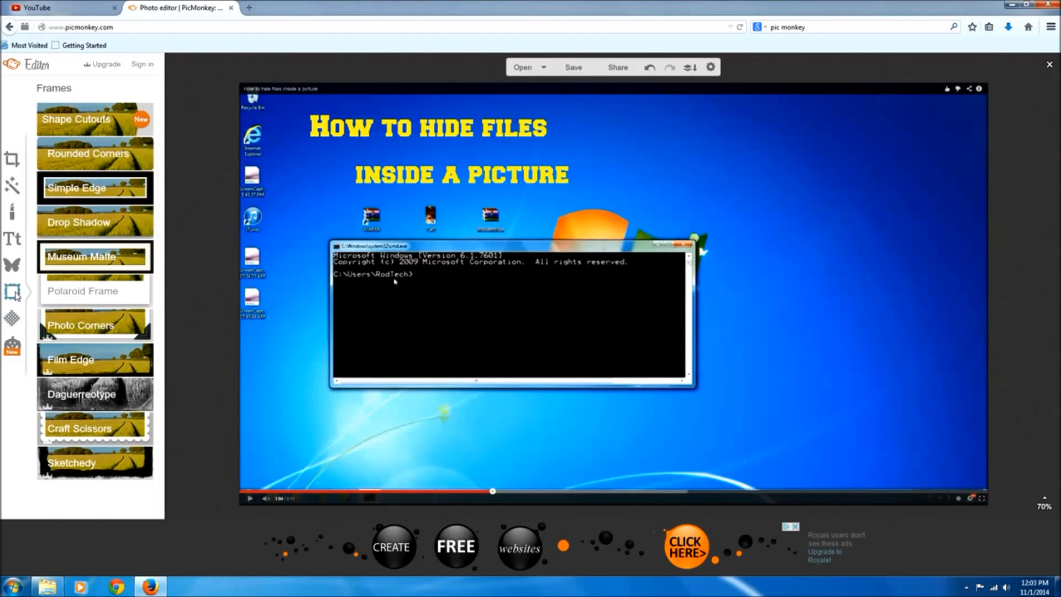
{"action": "left_click", "coordinate": [17, 266]}
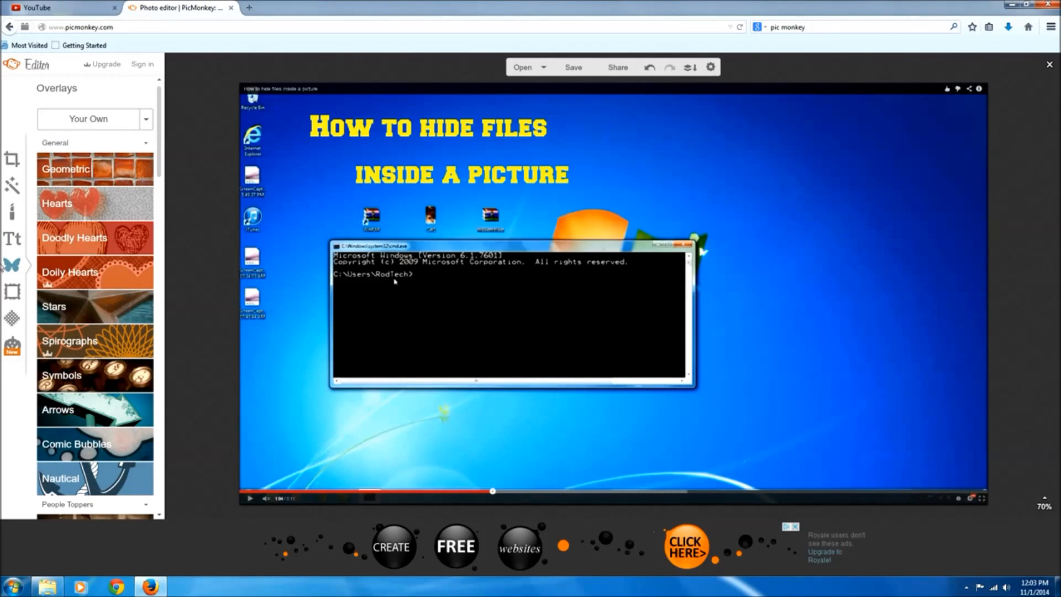
{"action": "left_click", "coordinate": [88, 119]}
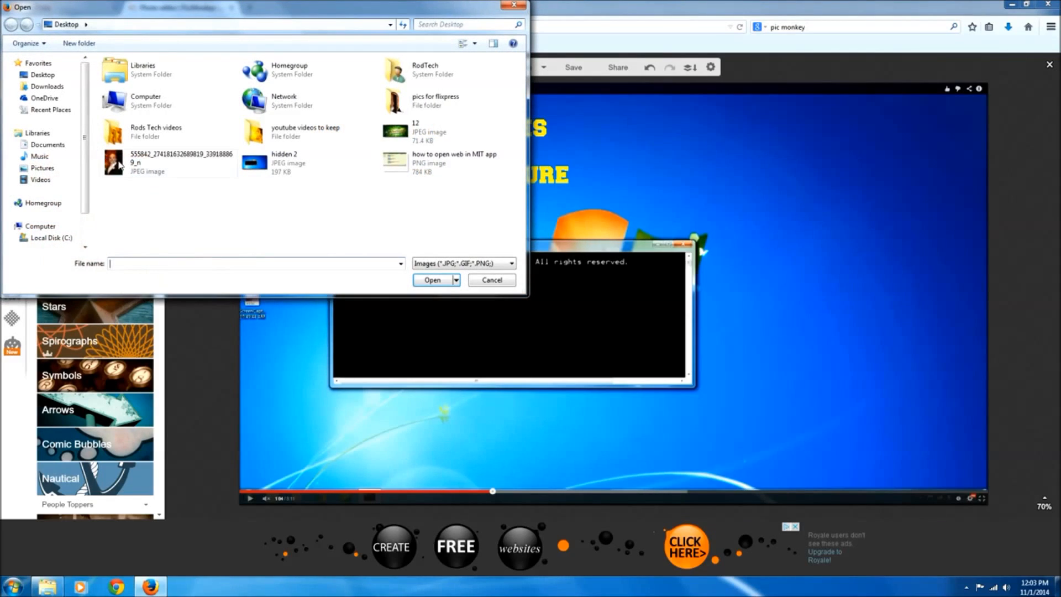
{"action": "left_click", "coordinate": [112, 165]}
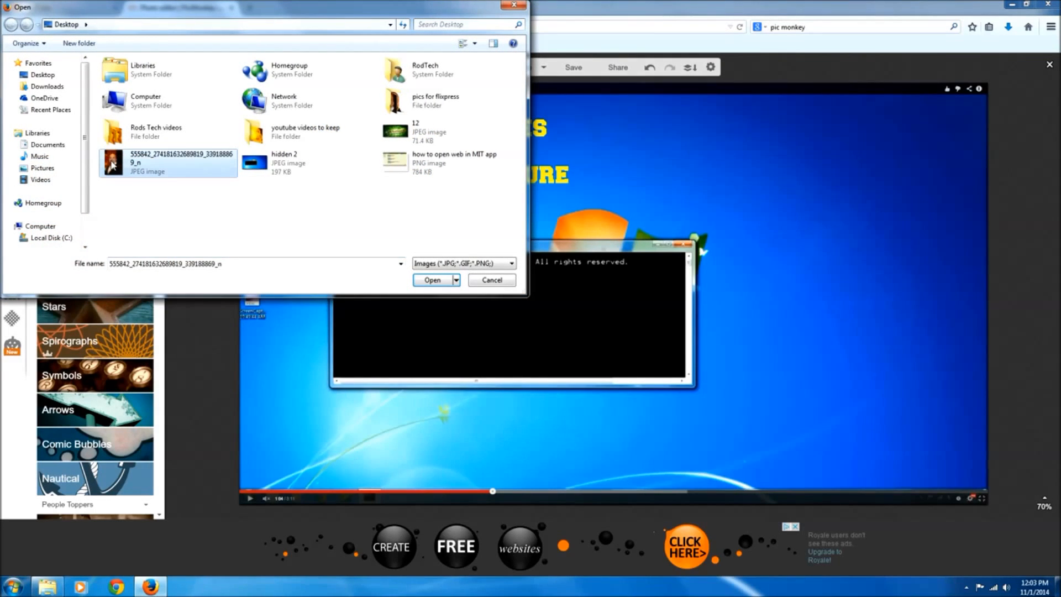
{"action": "left_click", "coordinate": [443, 279]}
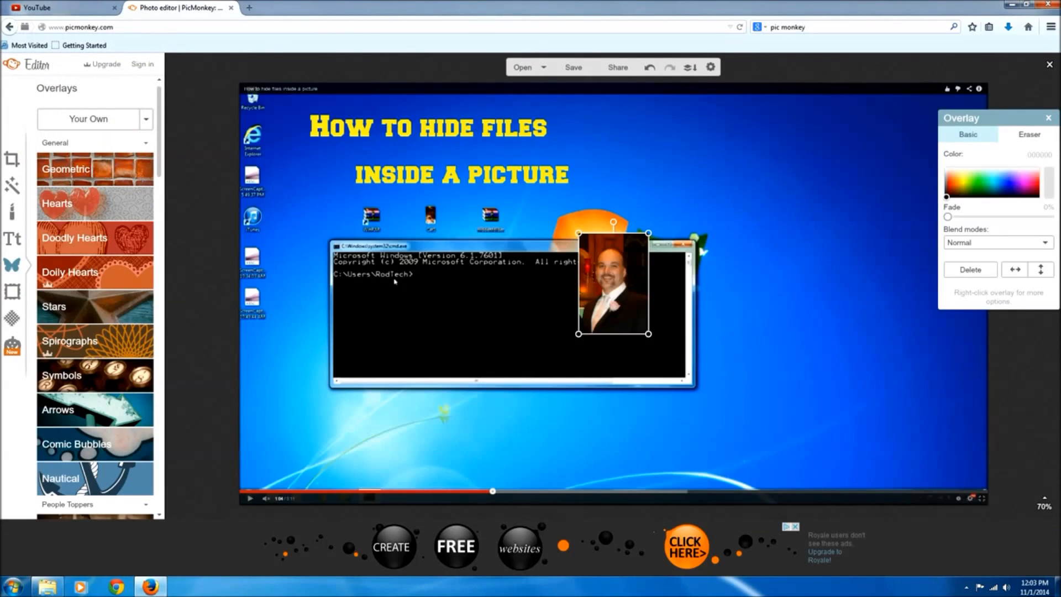
Place the portrait overlay in the empty blue area right of the command prompt window and enlarge it slightly
{"action": "left_click_drag", "start_coordinate": [630, 283], "coordinate": [841, 326]}
{"action": "left_click_drag", "start_coordinate": [865, 379], "coordinate": [871, 388]}
{"action": "left_click_drag", "start_coordinate": [827, 350], "coordinate": [851, 371]}
{"action": "left_click", "coordinate": [1048, 117]}
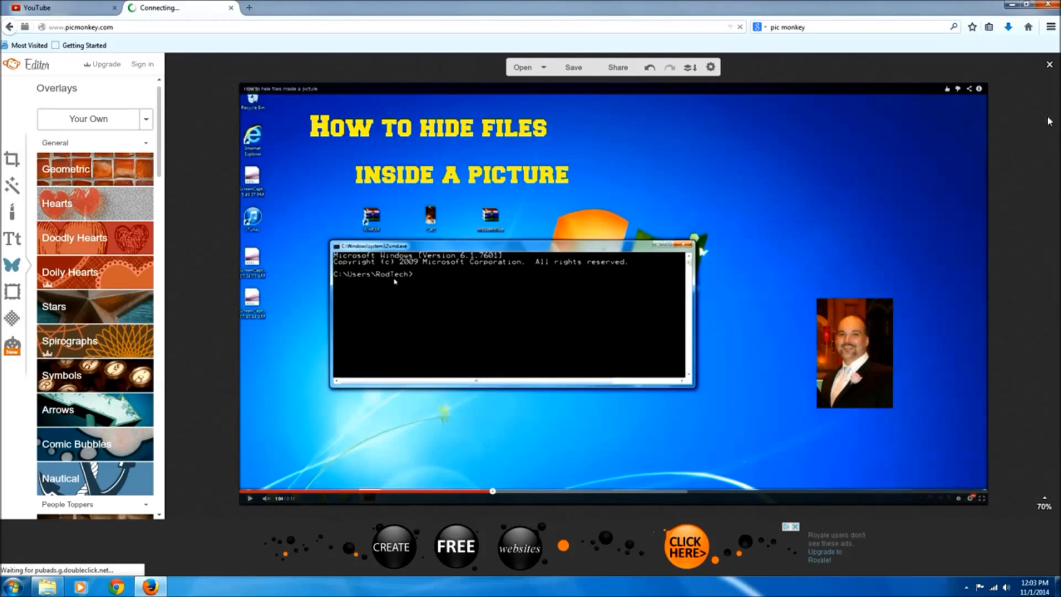
{"action": "left_click", "coordinate": [65, 174]}
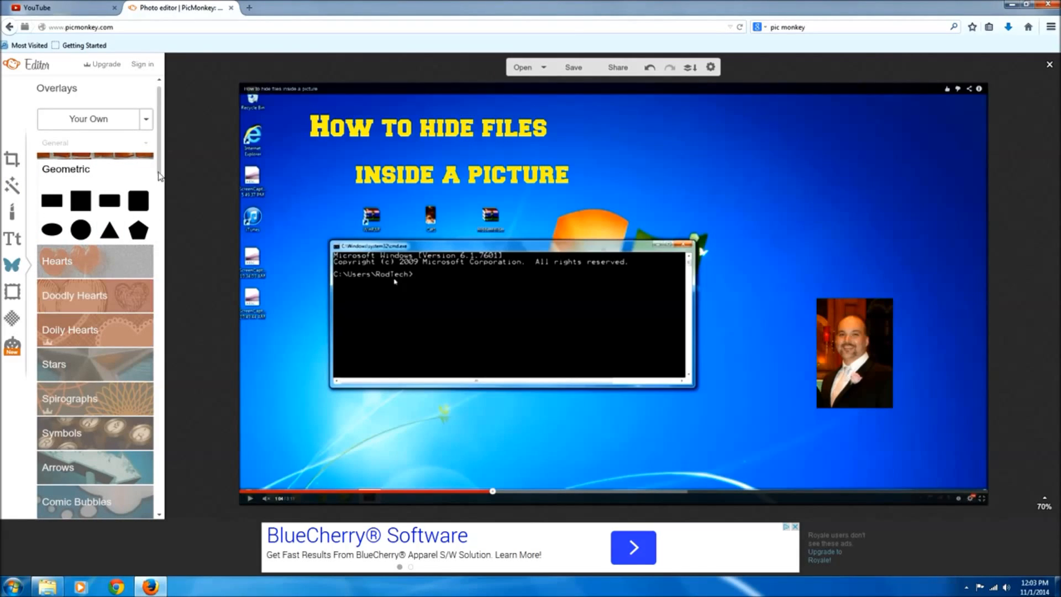
{"action": "left_click_drag", "start_coordinate": [160, 173], "coordinate": [169, 231]}
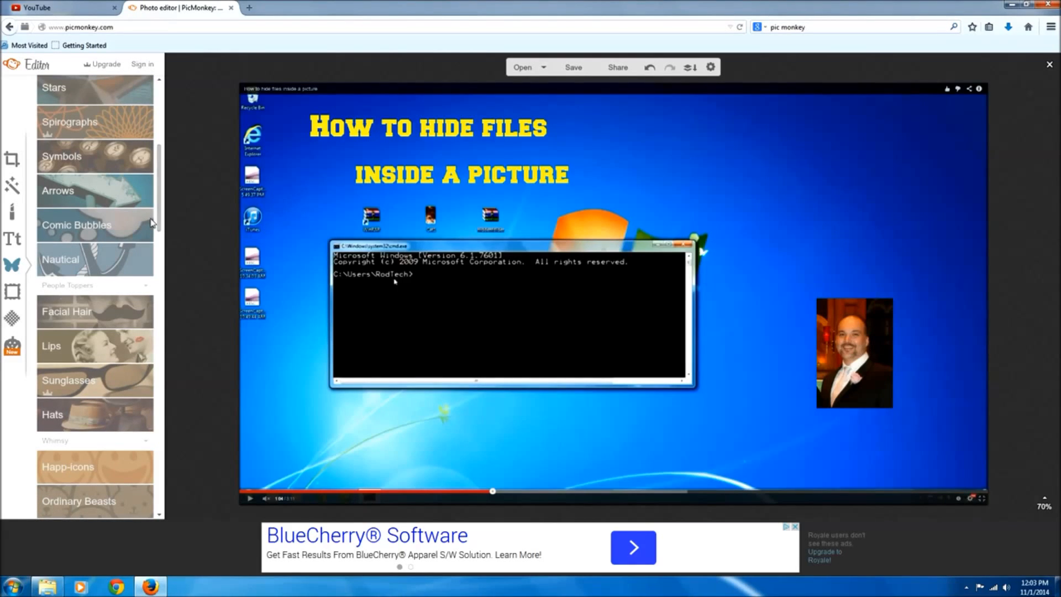
{"action": "scroll", "coordinate": [155, 220], "scroll_direction": "down", "scroll_amount": 5}
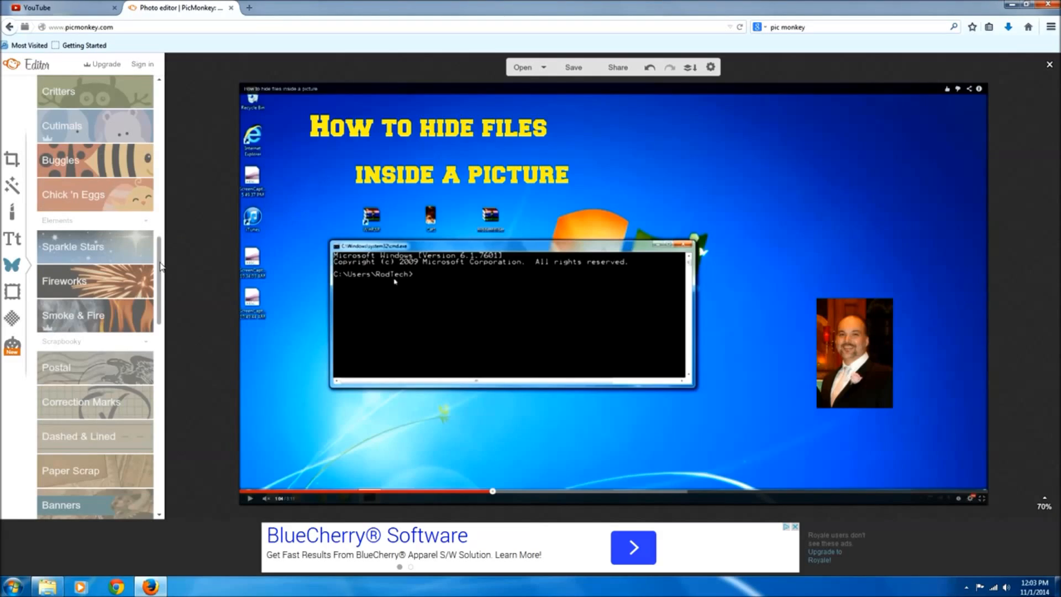
{"action": "scroll", "coordinate": [163, 232], "scroll_direction": "up", "scroll_amount": 10}
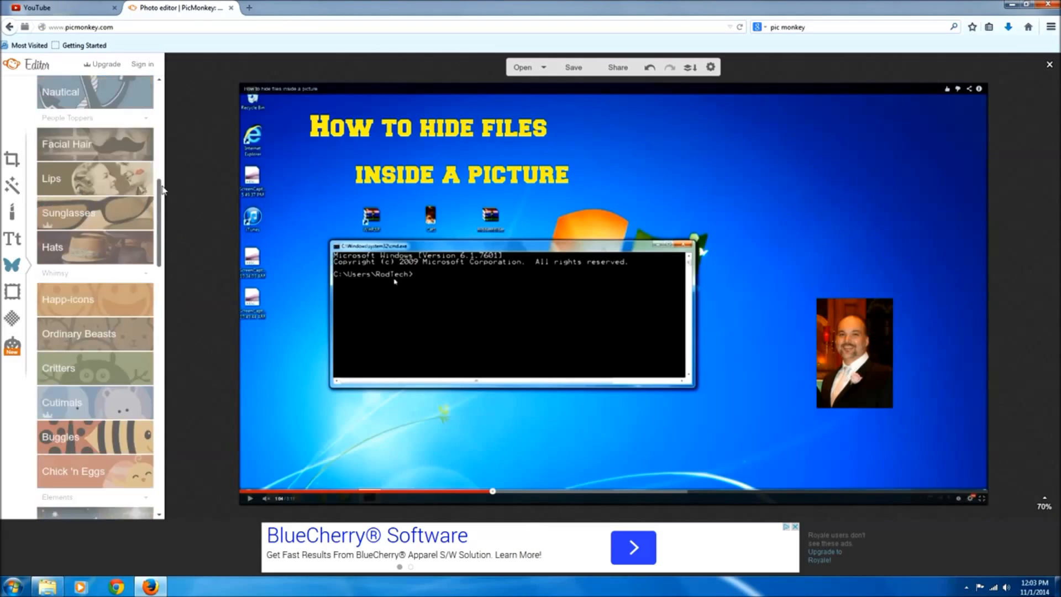
Resize the image to 1280 x 720 pixels with proportions kept
{"action": "left_click", "coordinate": [12, 158]}
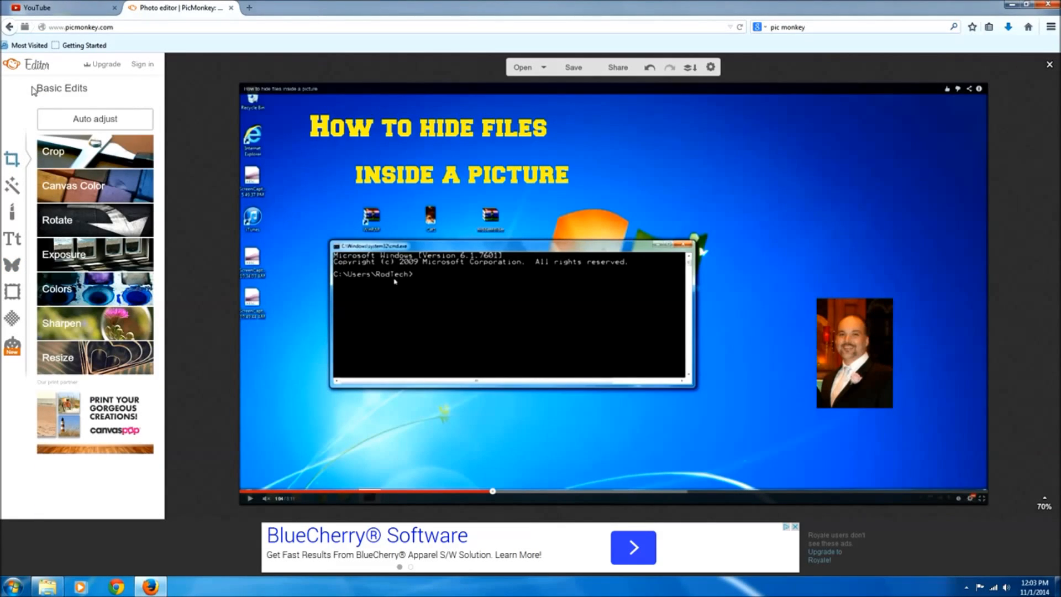
{"action": "left_click", "coordinate": [99, 363]}
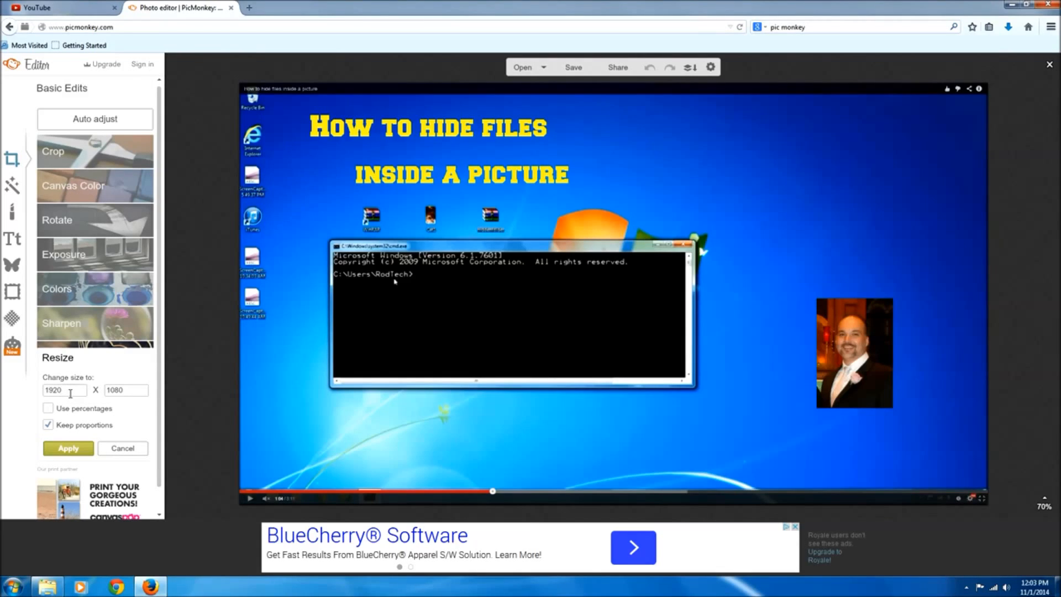
{"action": "key", "text": "BackSpace"}
{"action": "key", "text": "BackSpace"}
{"action": "key", "text": "BackSpace"}
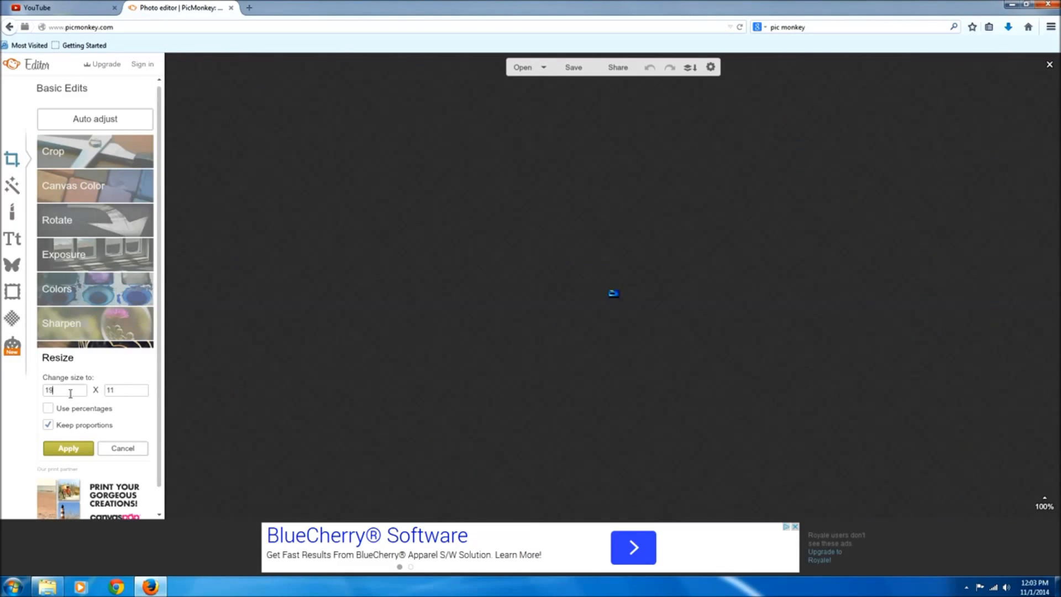
{"action": "type", "text": "280"}
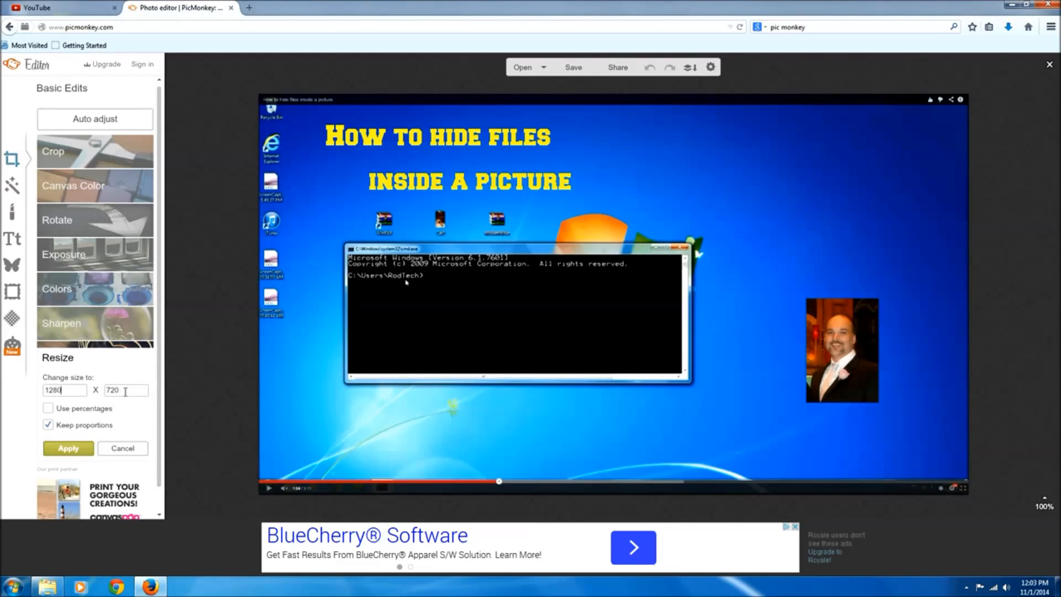
{"action": "left_click", "coordinate": [68, 448]}
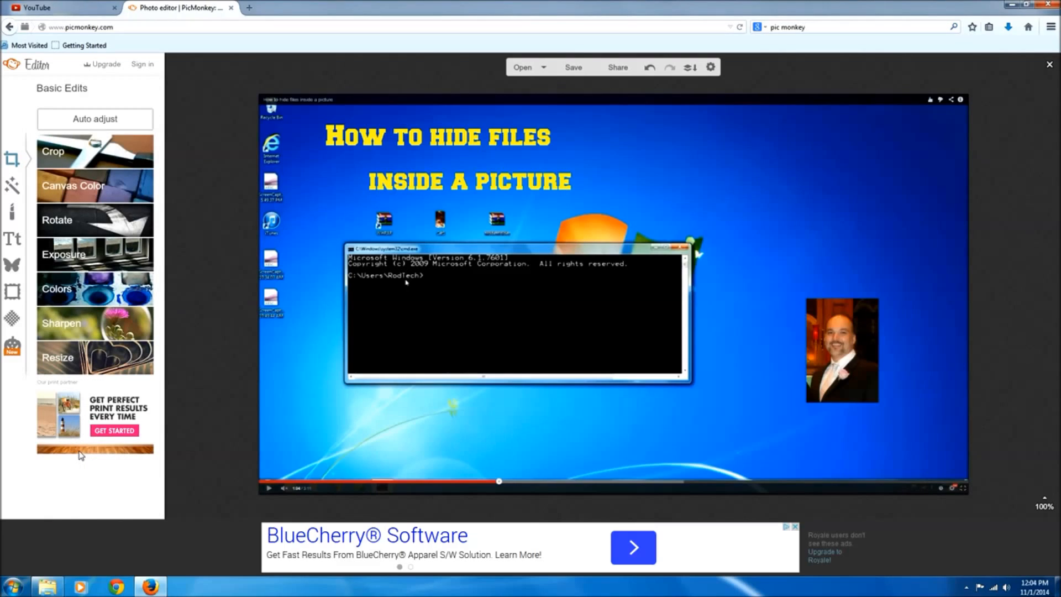
Save the image to the desktop as the JPG "hidden 2" in Pierce quality, replacing the existing file
{"action": "left_click", "coordinate": [574, 72]}
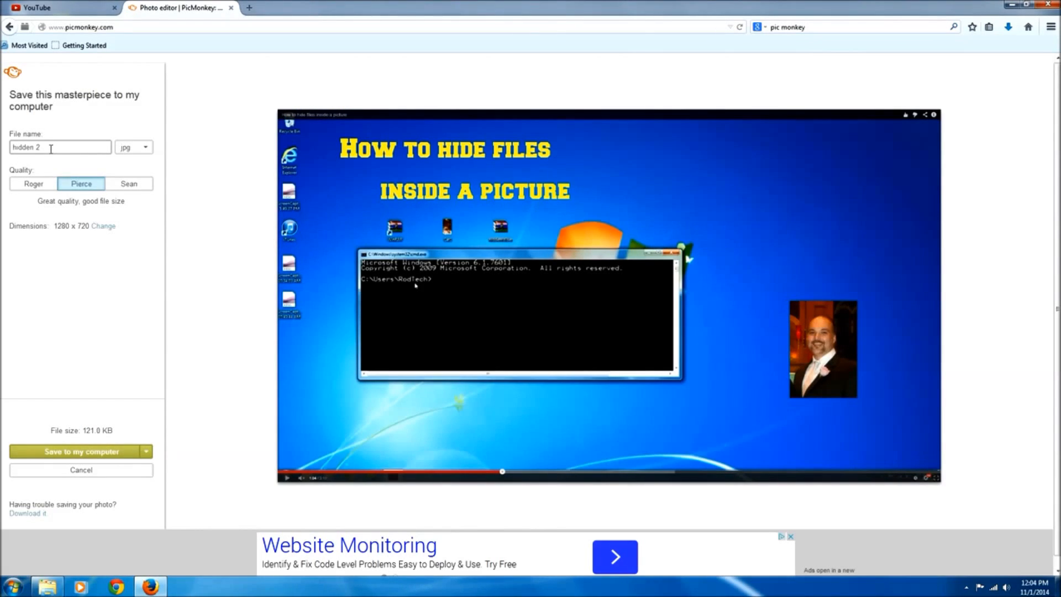
{"action": "left_click", "coordinate": [100, 453]}
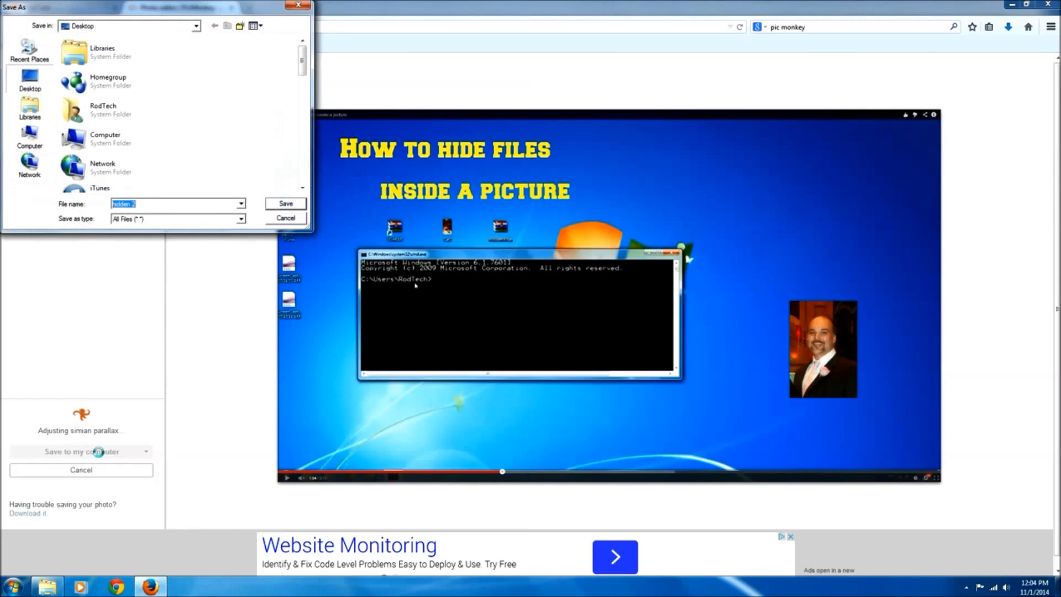
{"action": "left_click", "coordinate": [299, 208]}
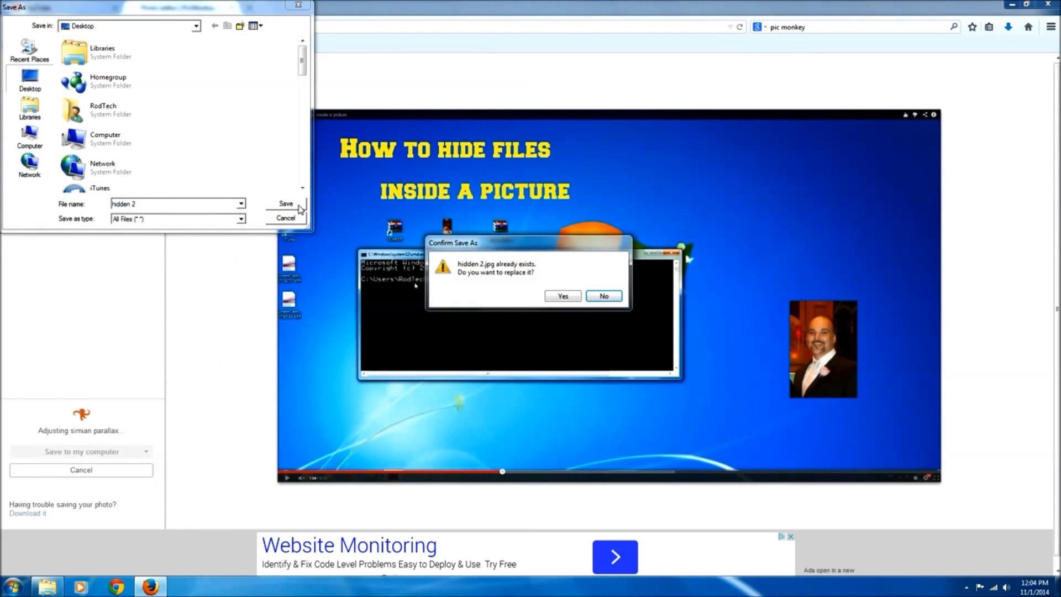
{"action": "left_click", "coordinate": [561, 296]}
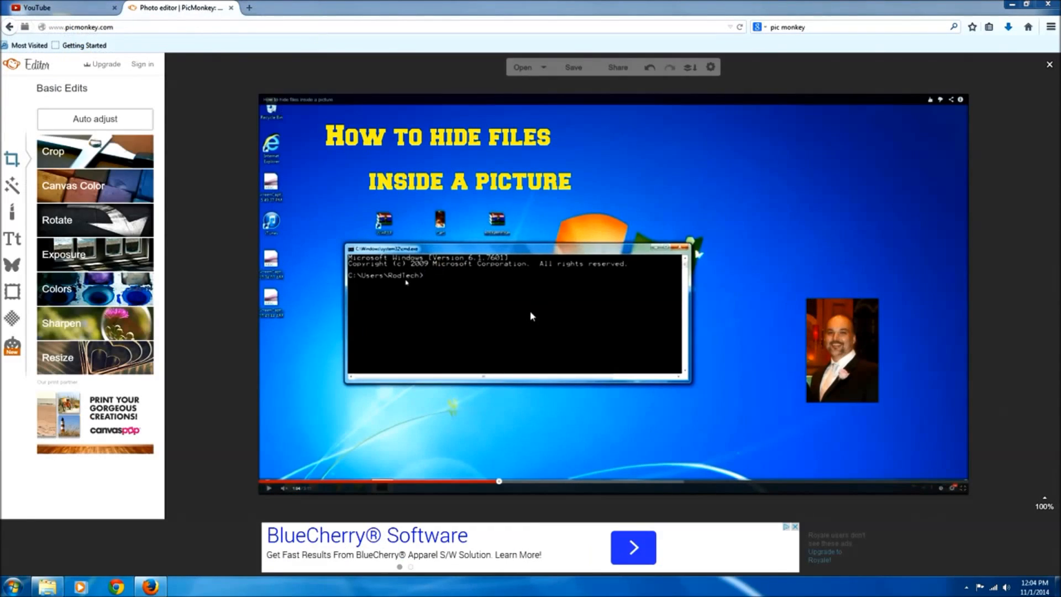
Switch to YouTube, upload "hidden 2" from the desktop as the video's custom thumbnail, and save the changes
{"action": "left_click", "coordinate": [93, 9]}
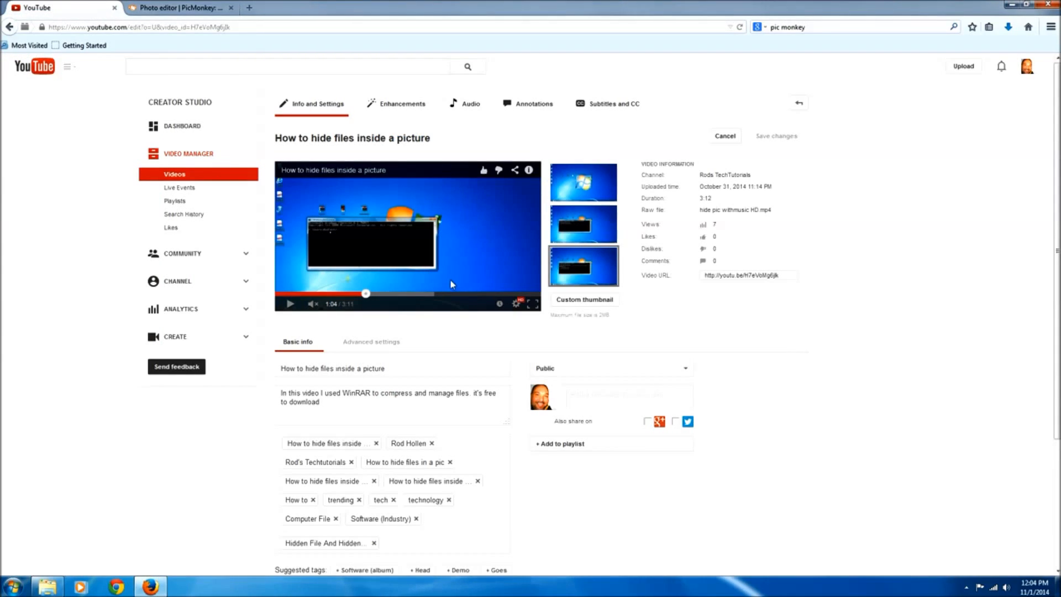
{"action": "left_click", "coordinate": [581, 301]}
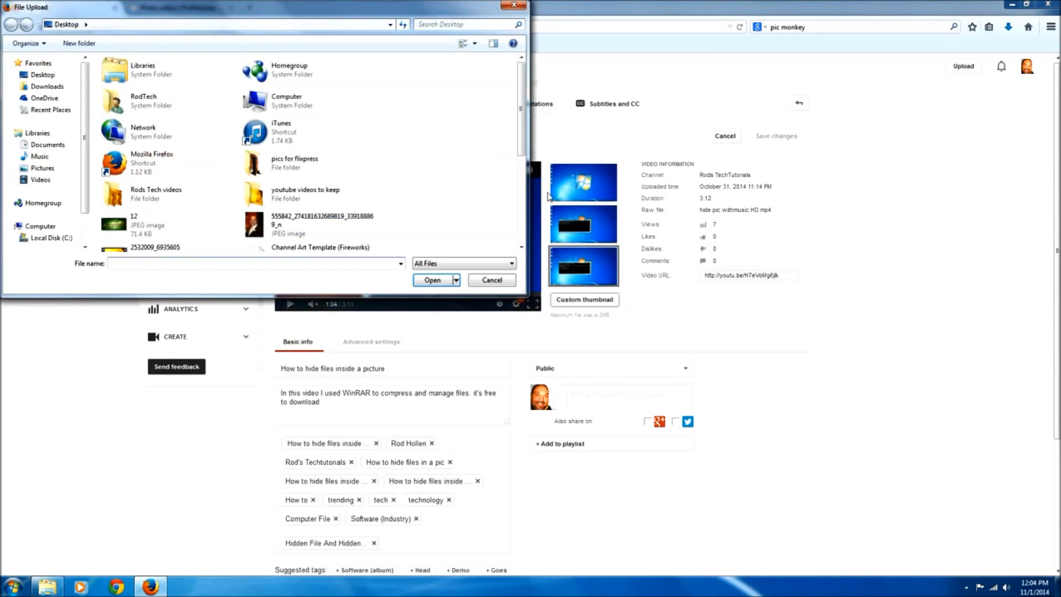
{"action": "left_click_drag", "start_coordinate": [524, 122], "coordinate": [535, 199]}
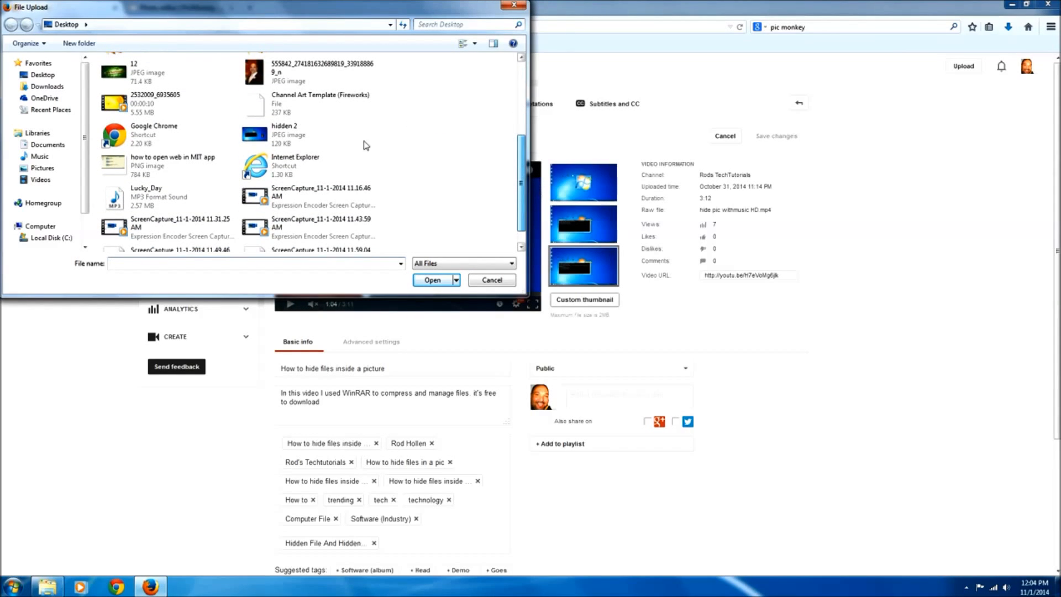
{"action": "left_click", "coordinate": [263, 138]}
{"action": "double_click", "coordinate": [263, 138]}
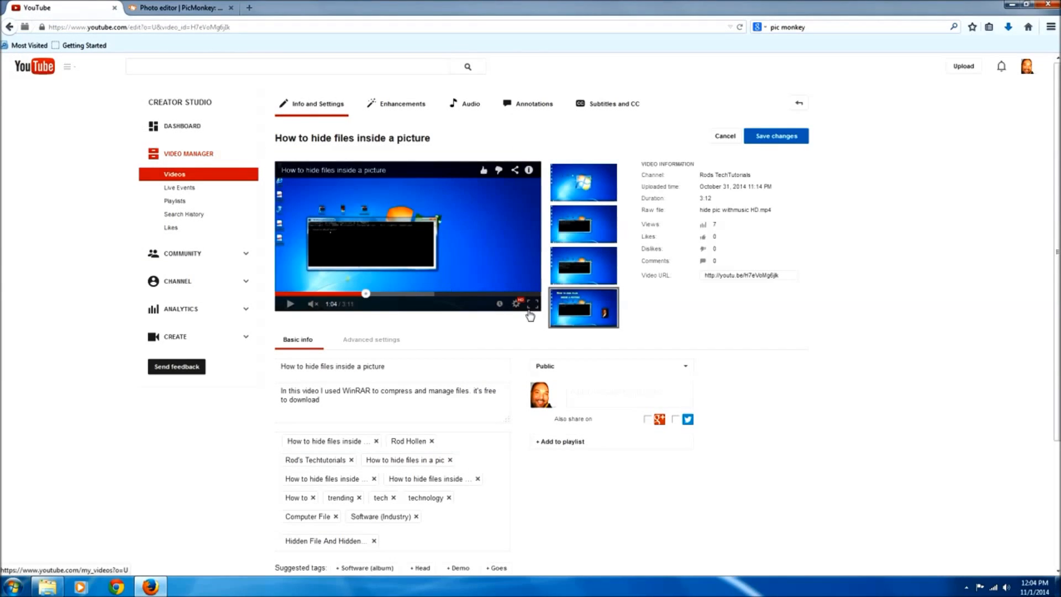
{"action": "mouse_move", "coordinate": [602, 314]}
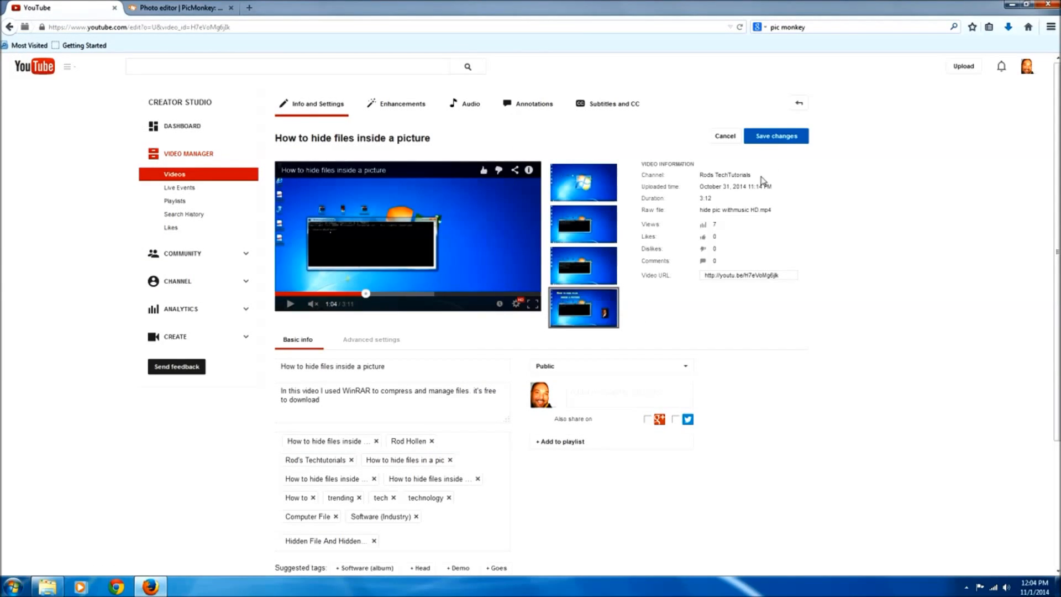
{"action": "left_click", "coordinate": [789, 141]}
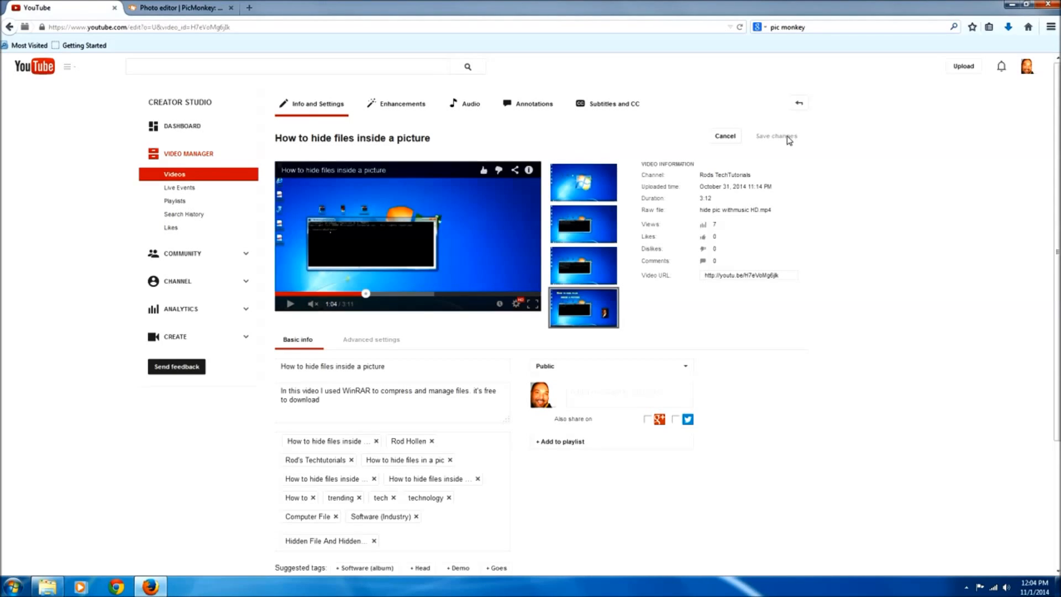